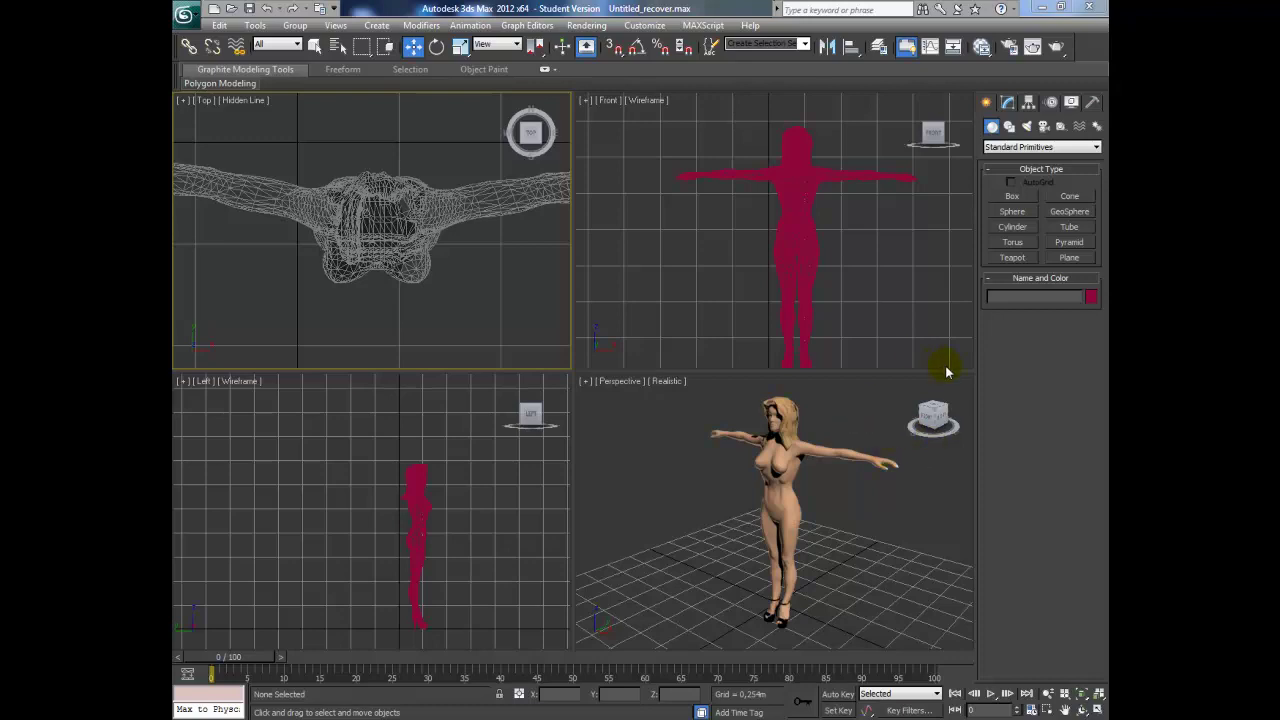
Orbit the Perspective view so the T-posed character faces the camera.
{"action": "left_click", "coordinate": [1081, 709]}
{"action": "mouse_move", "coordinate": [770, 502]}
{"action": "left_mouse_down"}
{"action": "mouse_move", "coordinate": [836, 493]}
{"action": "mouse_move", "coordinate": [788, 497]}
{"action": "mouse_move", "coordinate": [830, 503]}
{"action": "left_mouse_up"}
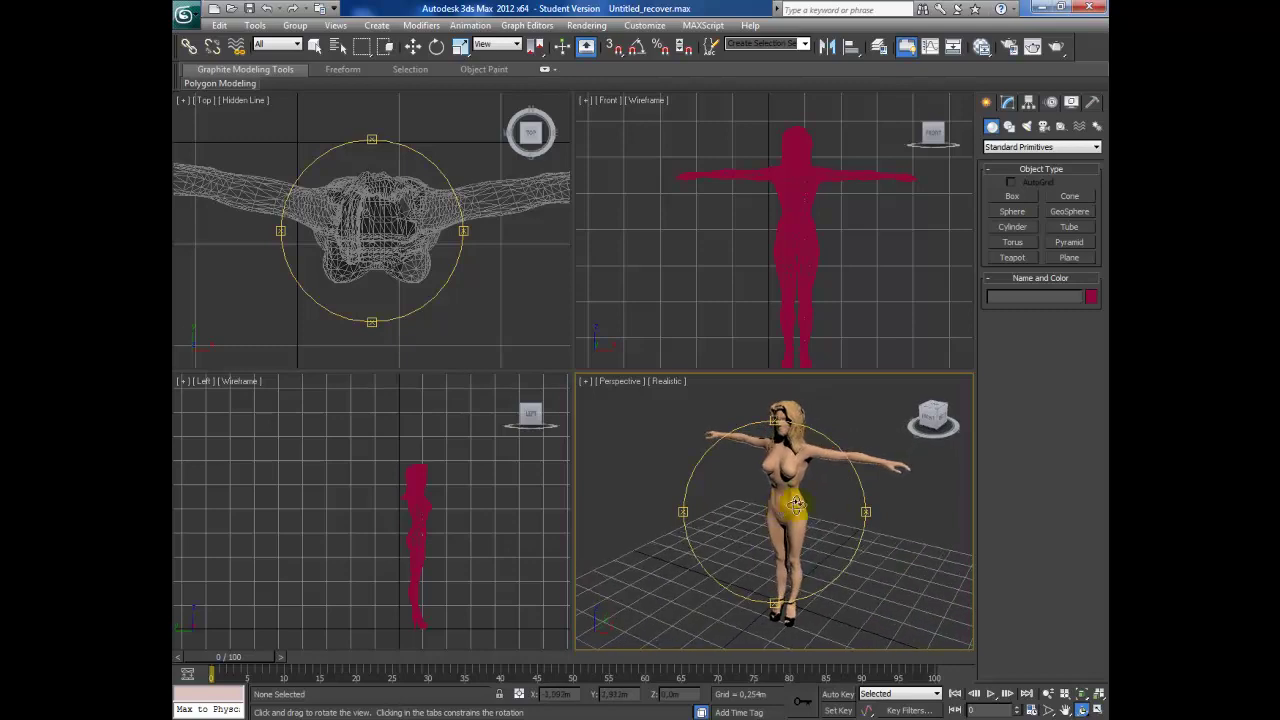
{"action": "right_click", "coordinate": [831, 503]}
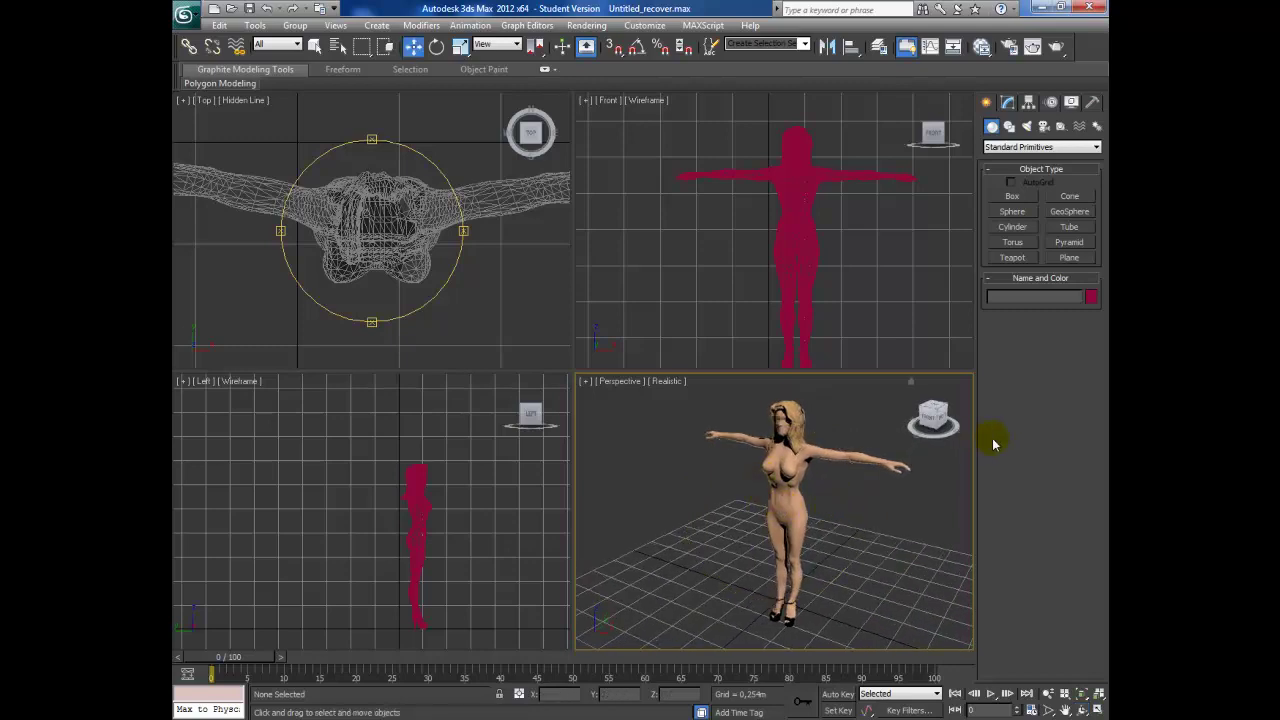
Draw Circle001, a 0.15 m radius circle spline centred on the character in the Top view.
{"action": "left_click", "coordinate": [1009, 127]}
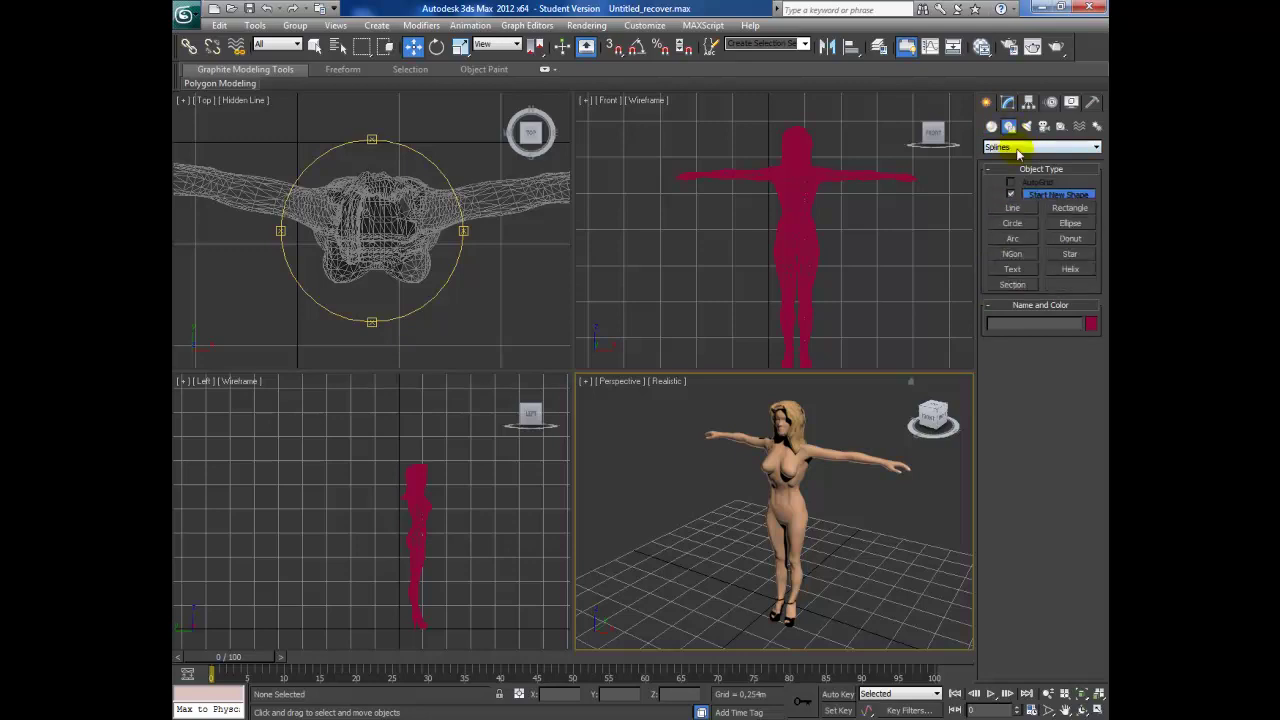
{"action": "left_click", "coordinate": [1015, 226]}
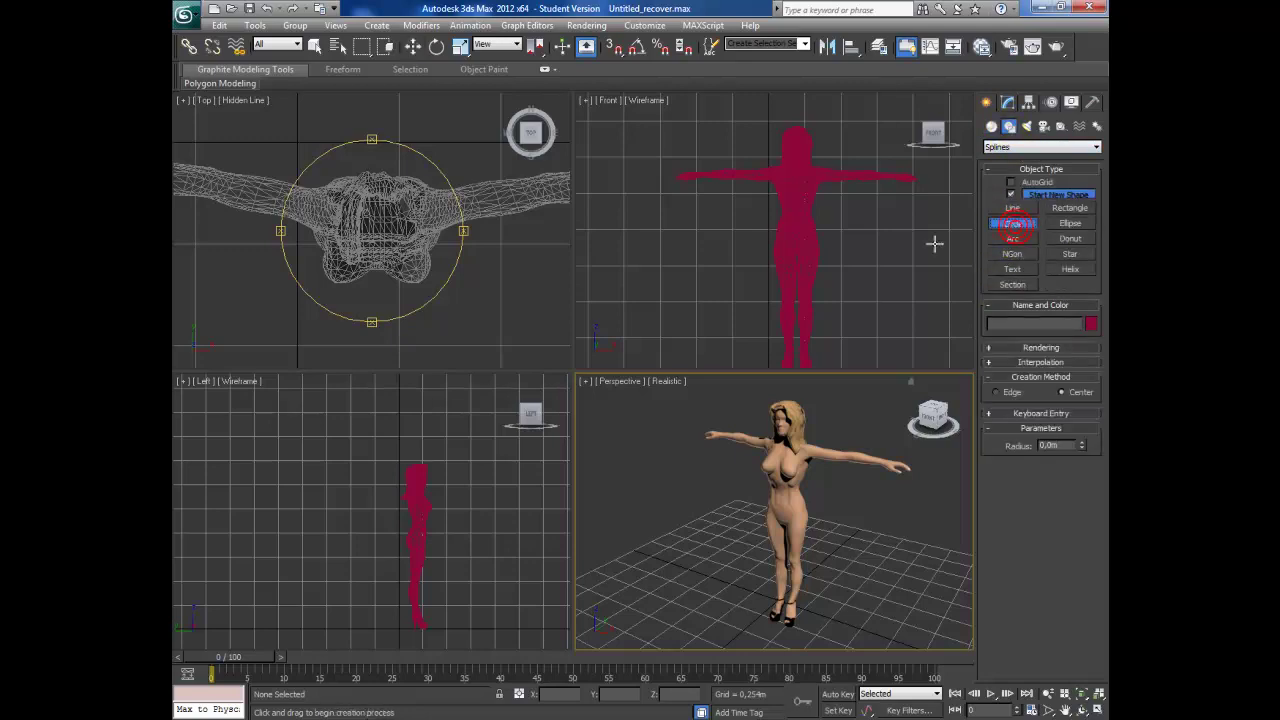
{"action": "left_click", "coordinate": [379, 230]}
{"action": "mouse_move", "coordinate": [379, 230]}
{"action": "left_mouse_down"}
{"action": "mouse_move", "coordinate": [405, 297]}
{"action": "mouse_move", "coordinate": [402, 283]}
{"action": "left_mouse_up"}
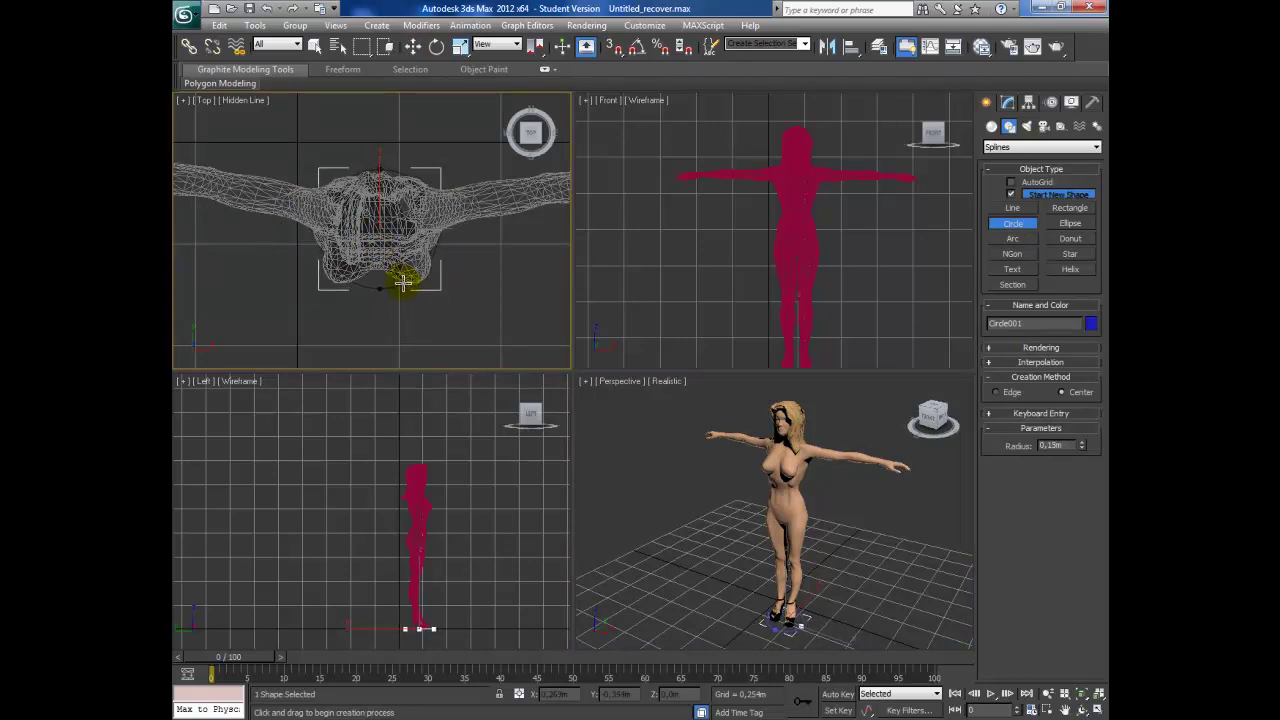
Finish the circle and raise Circle001 from the feet up onto the torso.
{"action": "left_click", "coordinate": [413, 46]}
{"action": "right_click", "coordinate": [766, 266]}
{"action": "scroll", "coordinate": [766, 266], "scroll_direction": "down", "scroll_amount": 2}
{"action": "scroll", "coordinate": [801, 320], "scroll_direction": "up", "scroll_amount": 2}
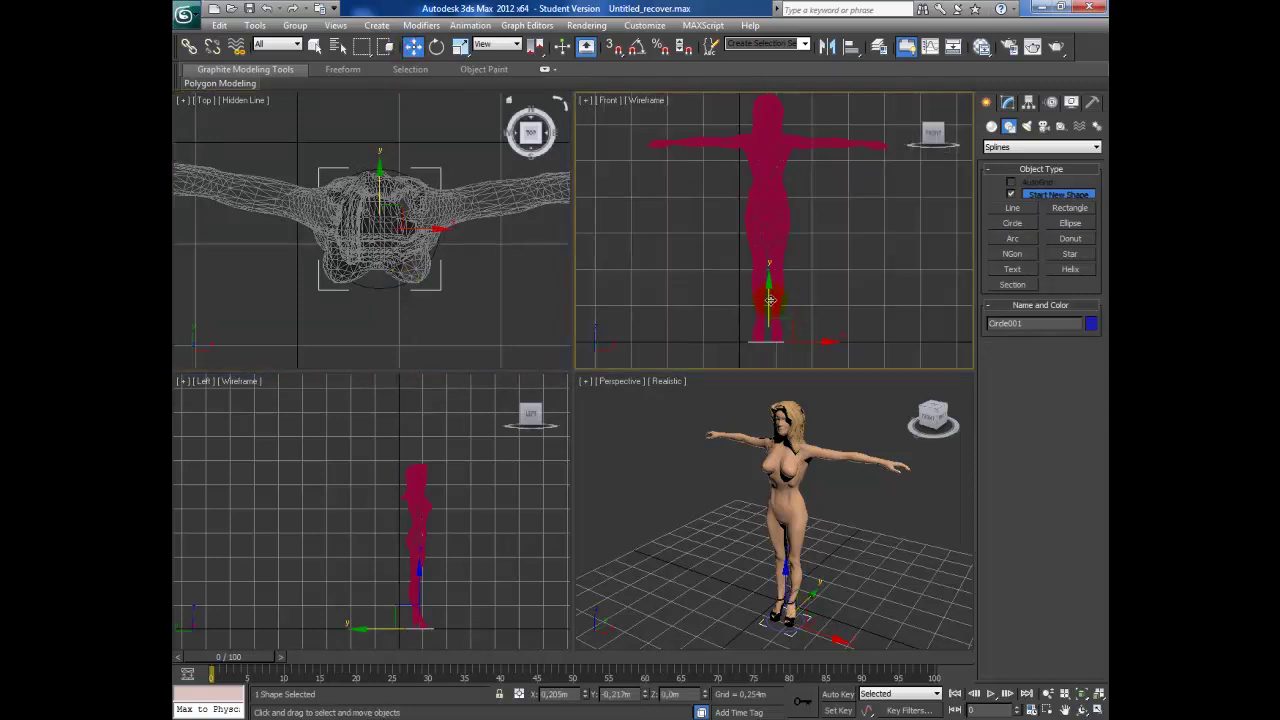
{"action": "left_click_drag", "start_coordinate": [772, 300], "coordinate": [762, 144]}
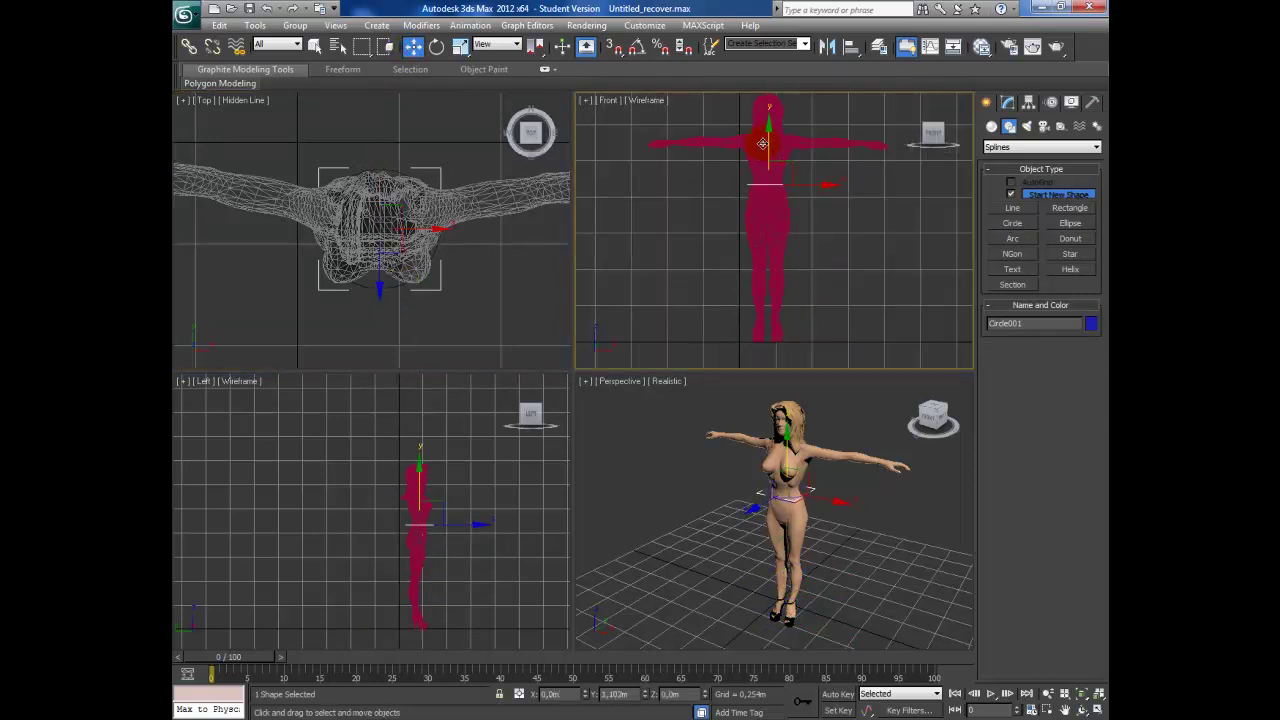
{"action": "scroll", "coordinate": [762, 144], "scroll_direction": "up", "scroll_amount": 2}
{"action": "scroll", "coordinate": [762, 144], "scroll_direction": "up", "scroll_amount": 2}
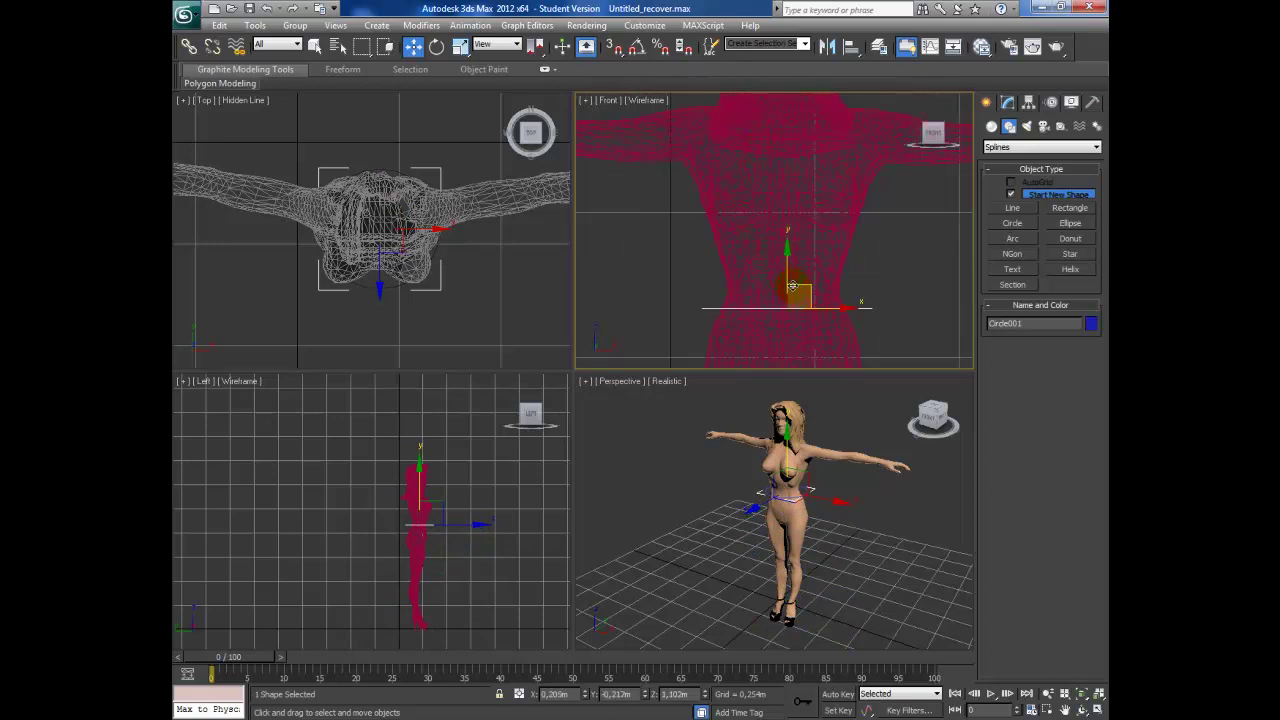
{"action": "left_click_drag", "start_coordinate": [786, 273], "coordinate": [785, 261]}
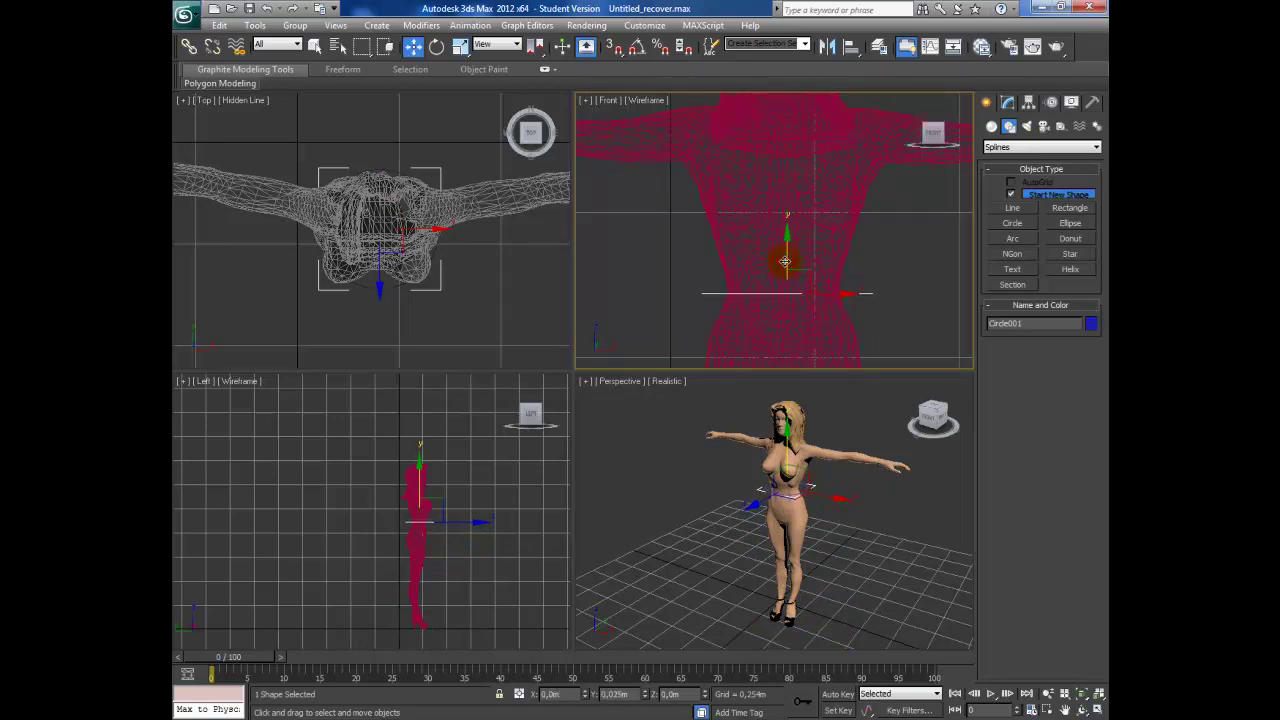
Uniformly scale Circle001 down to about 79 percent in the Top view to fit the waist.
{"action": "right_click", "coordinate": [508, 252]}
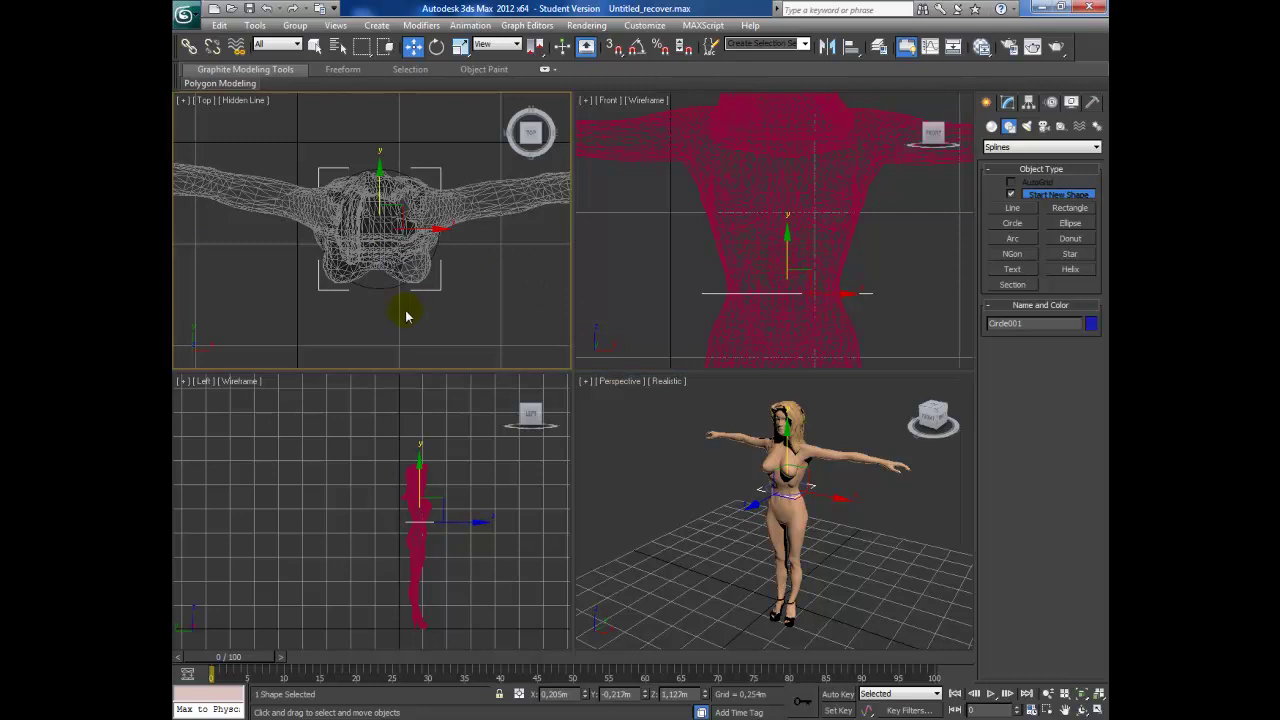
{"action": "left_click", "coordinate": [372, 288]}
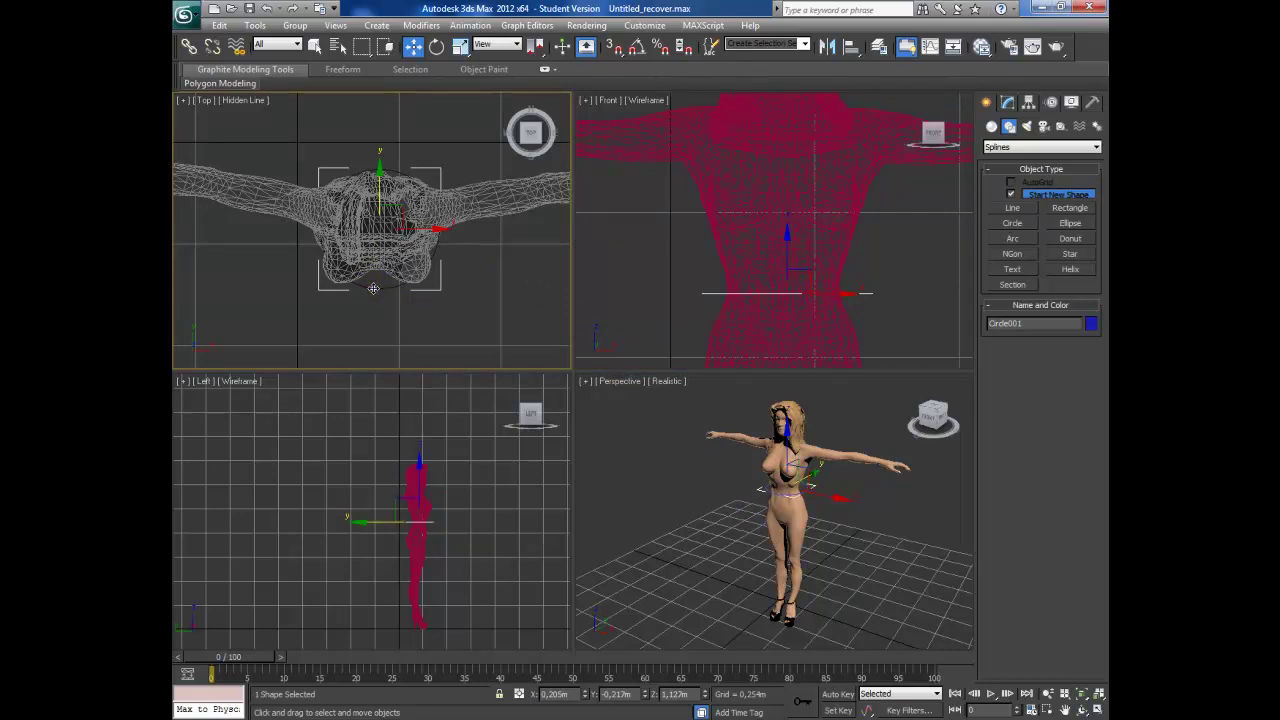
{"action": "left_click", "coordinate": [460, 46]}
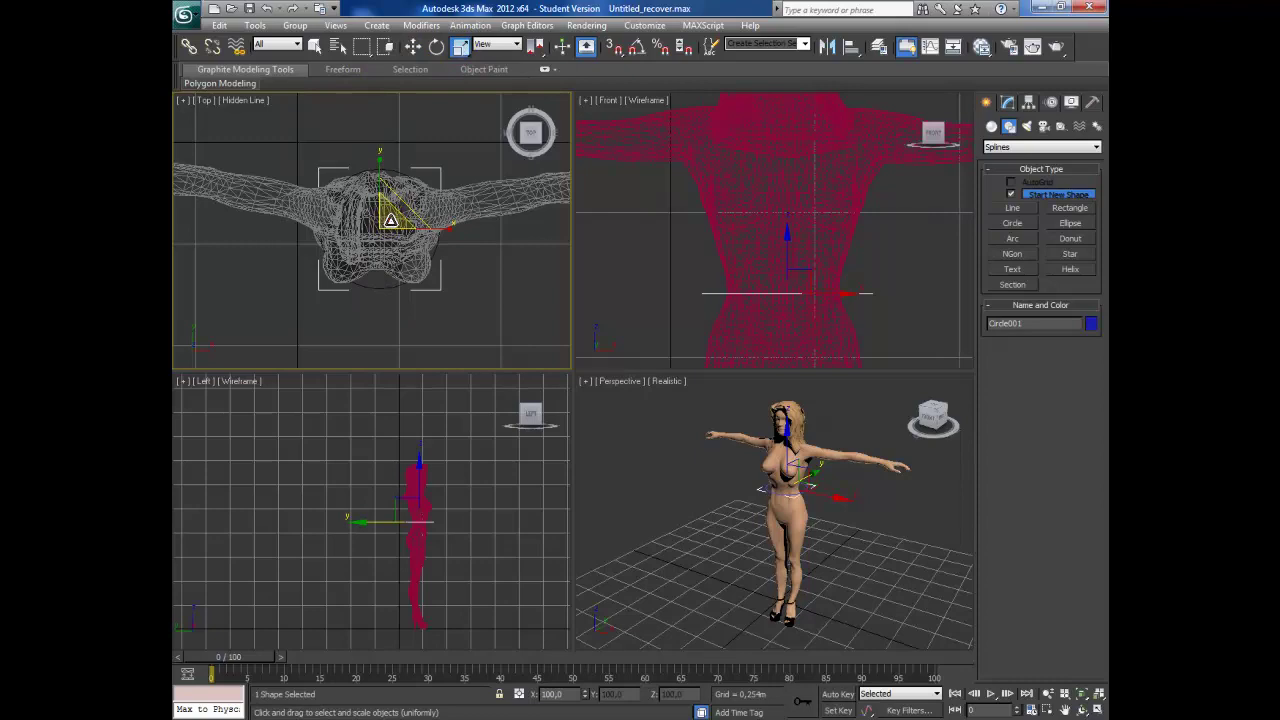
{"action": "left_click_drag", "start_coordinate": [390, 220], "coordinate": [387, 241]}
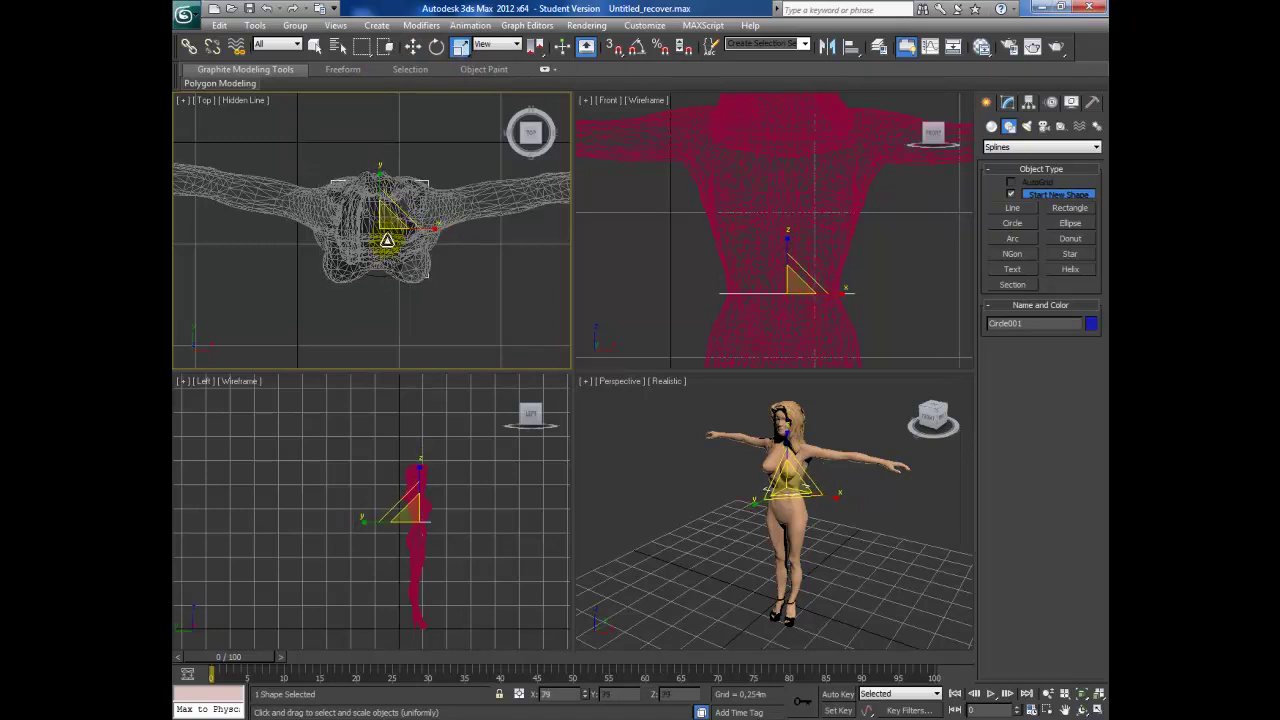
{"action": "scroll", "coordinate": [466, 600], "scroll_direction": "up", "scroll_amount": 4}
{"action": "scroll", "coordinate": [405, 460], "scroll_direction": "up", "scroll_amount": 3}
{"action": "key", "text": "ctrl+z"}
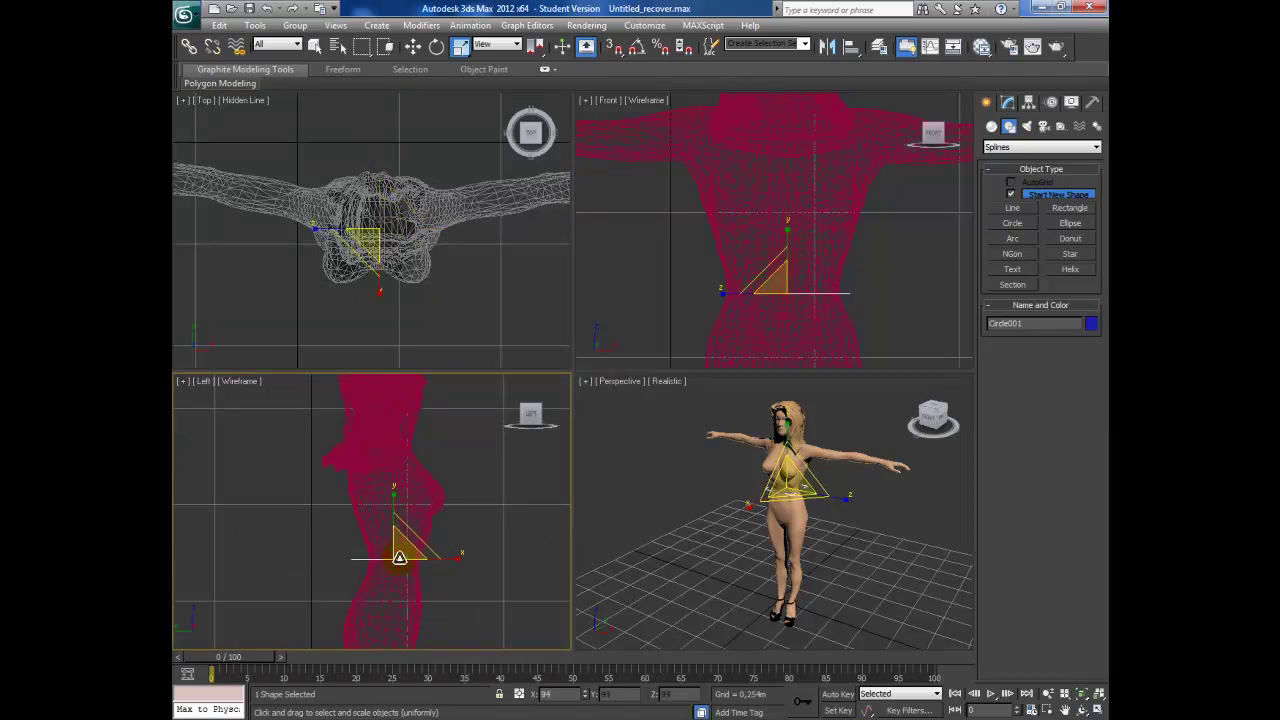
{"action": "left_click_drag", "start_coordinate": [399, 559], "coordinate": [398, 567]}
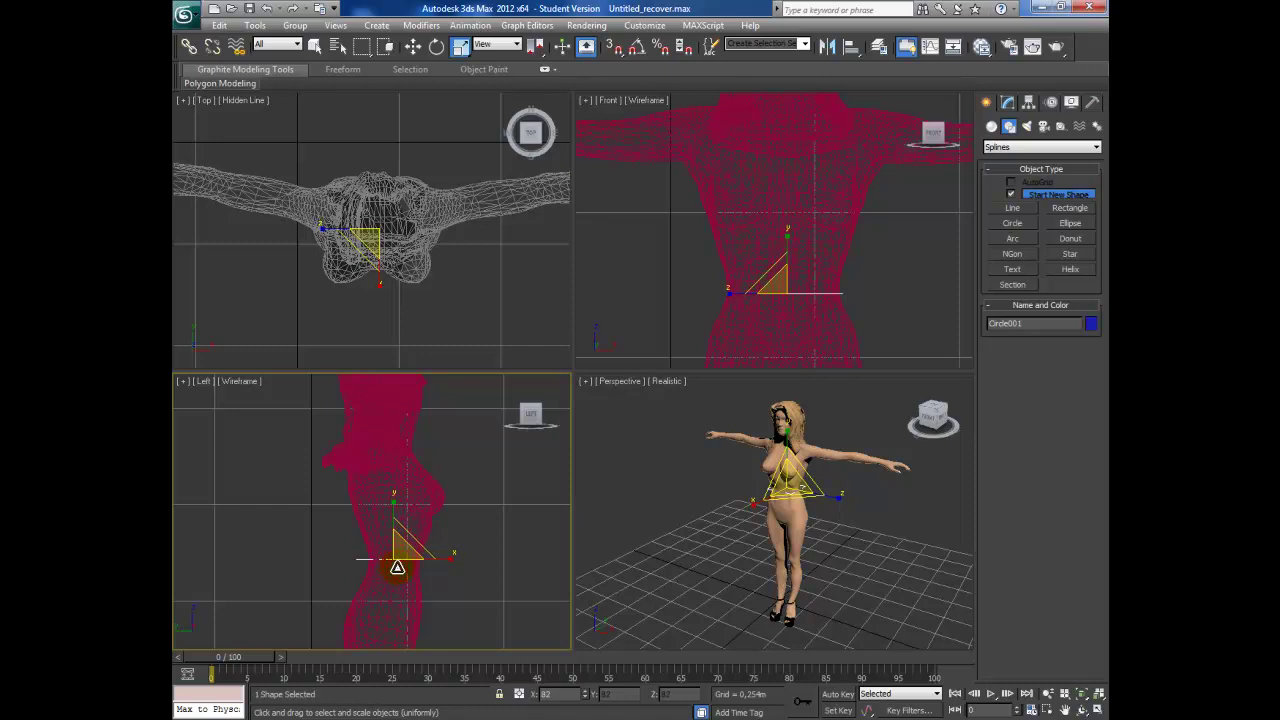
Move Circle001 back down so it sits at the waist, about 1.11 m high.
{"action": "key", "text": "w"}
{"action": "right_click", "coordinate": [474, 500]}
{"action": "left_click", "coordinate": [445, 548]}
{"action": "scroll", "coordinate": [445, 548], "scroll_direction": "up", "scroll_amount": 3}
{"action": "left_click_drag", "start_coordinate": [416, 554], "coordinate": [417, 556]}
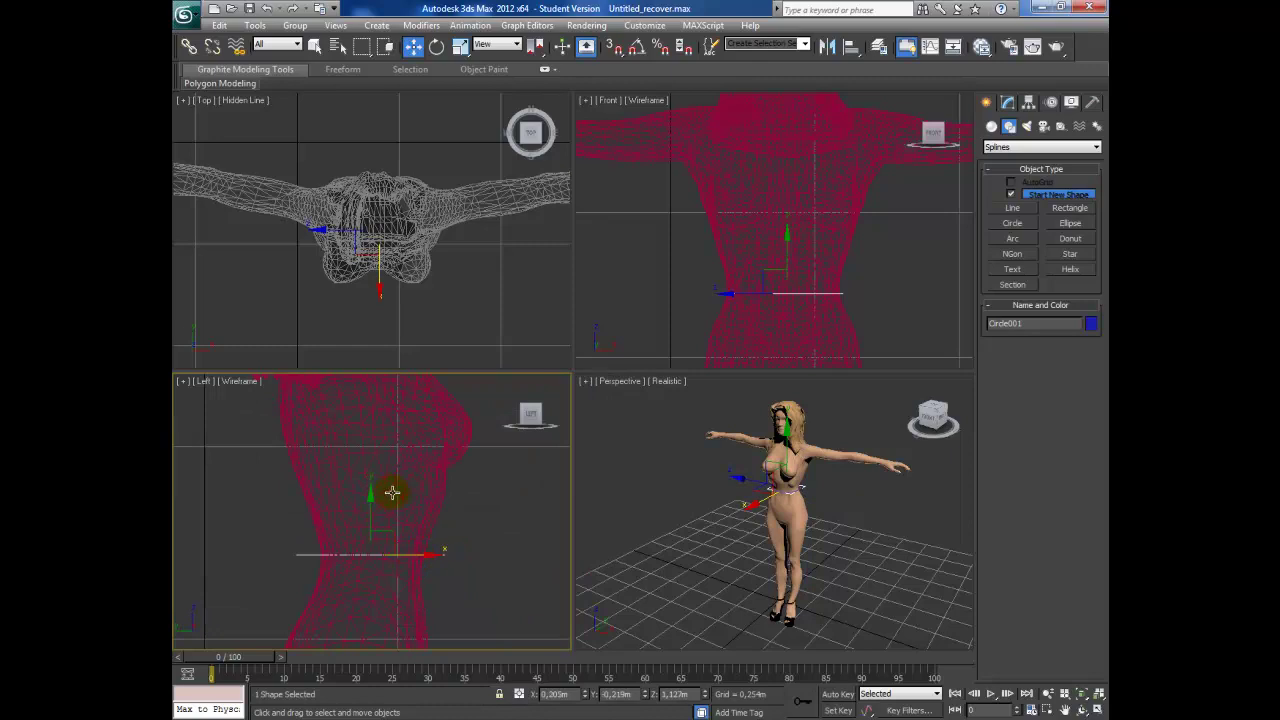
{"action": "left_click_drag", "start_coordinate": [370, 509], "coordinate": [370, 519]}
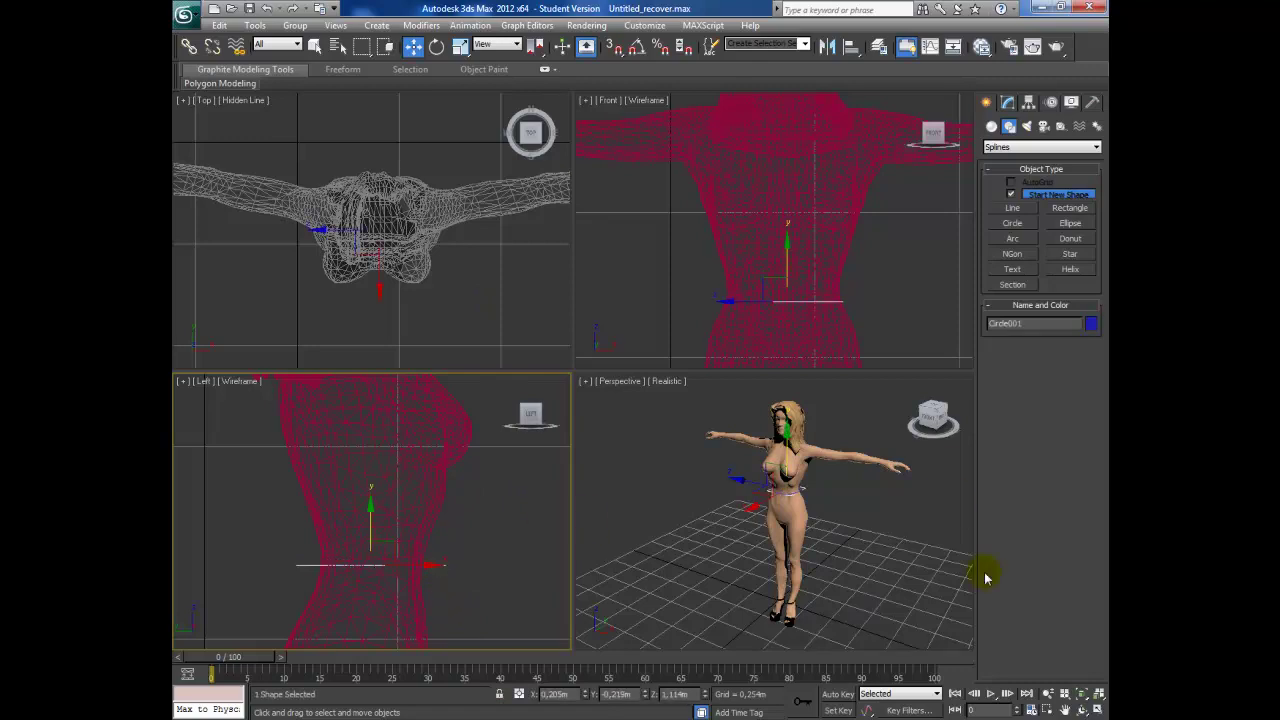
Inspect the waist from a closer angle and shift Circle001 slightly left in the Top view.
{"action": "left_click", "coordinate": [1081, 709]}
{"action": "mouse_move", "coordinate": [770, 493]}
{"action": "left_mouse_down"}
{"action": "mouse_move", "coordinate": [795, 483]}
{"action": "mouse_move", "coordinate": [951, 606]}
{"action": "left_mouse_up"}
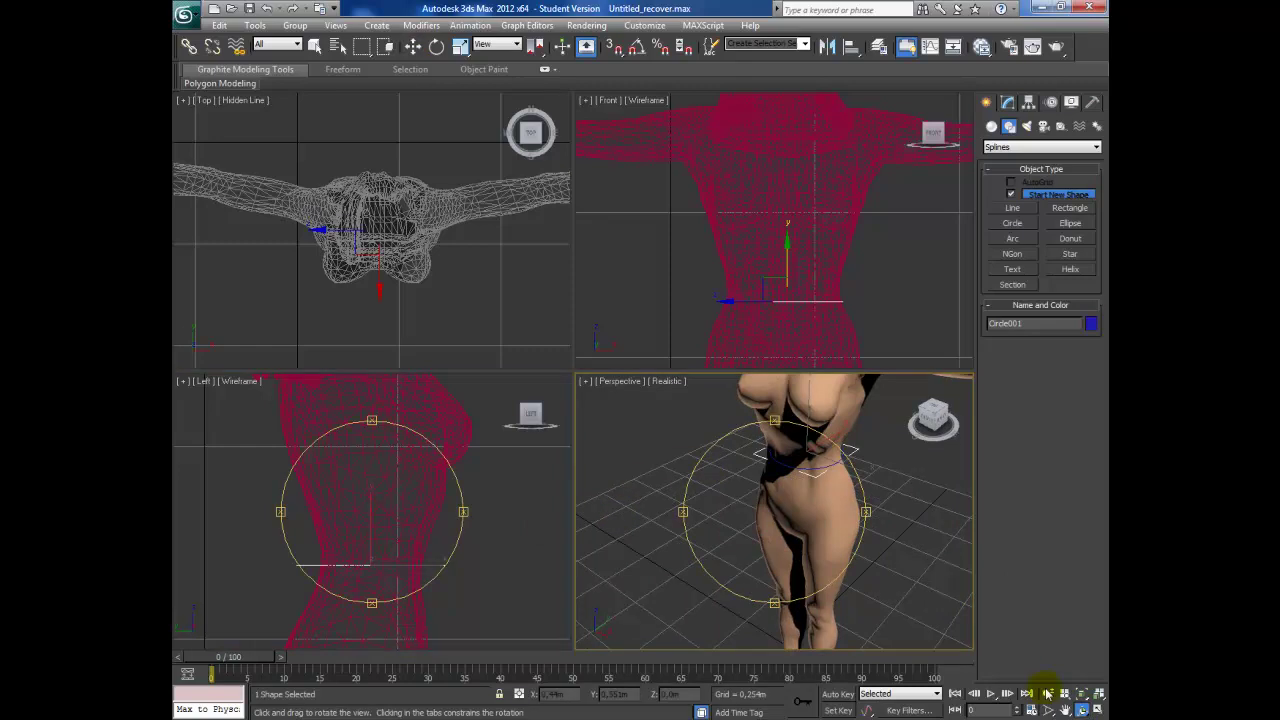
{"action": "left_click_drag", "start_coordinate": [829, 520], "coordinate": [926, 480]}
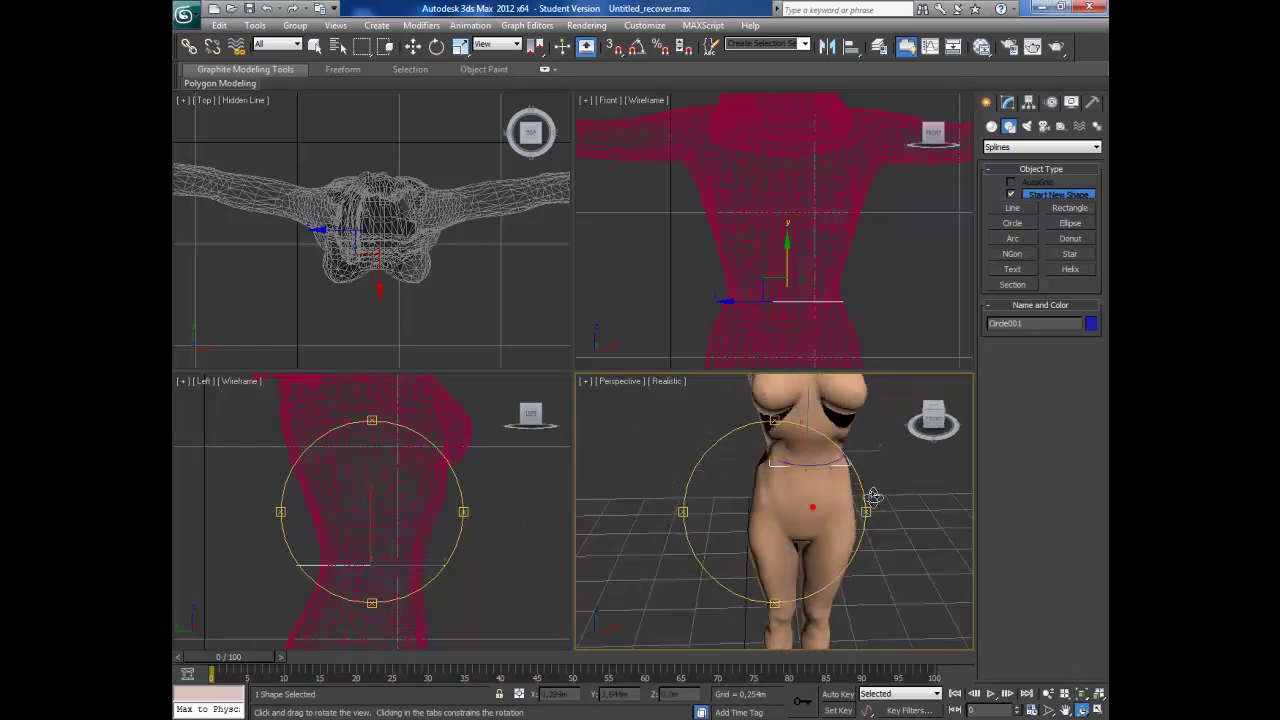
{"action": "right_click", "coordinate": [466, 526]}
{"action": "key", "text": "w"}
{"action": "right_click", "coordinate": [457, 297]}
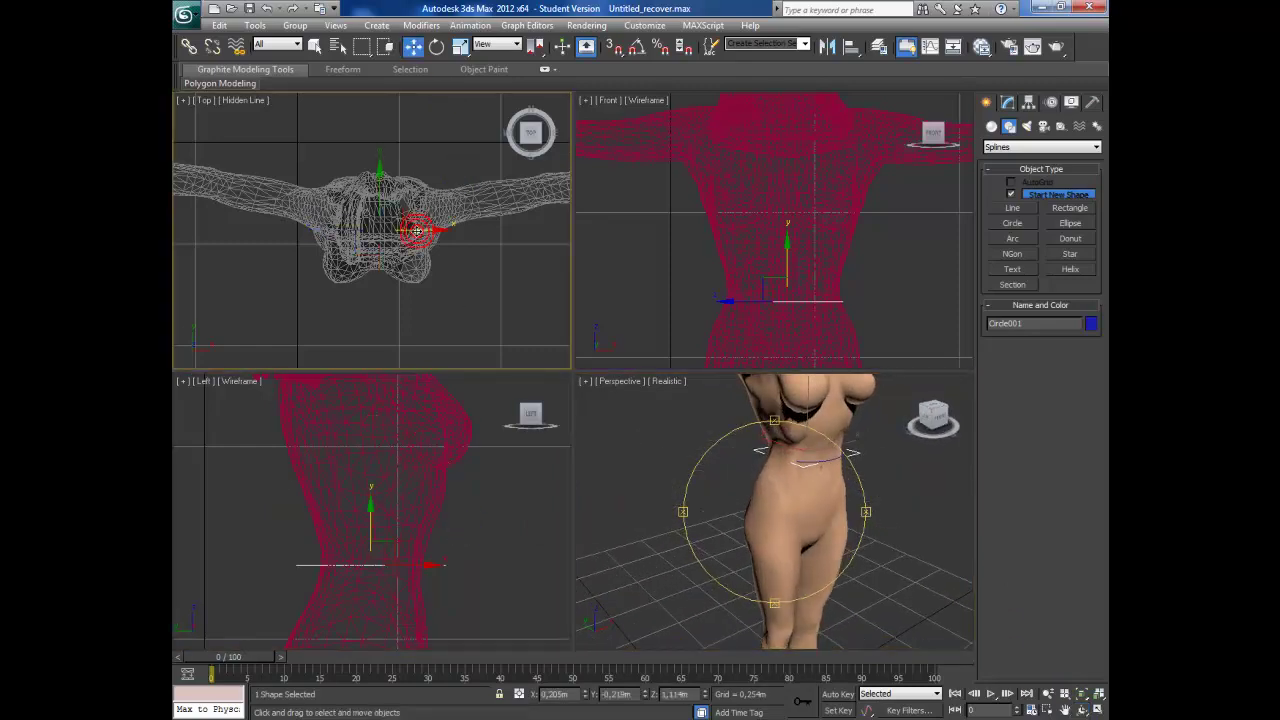
{"action": "left_click_drag", "start_coordinate": [416, 231], "coordinate": [412, 232]}
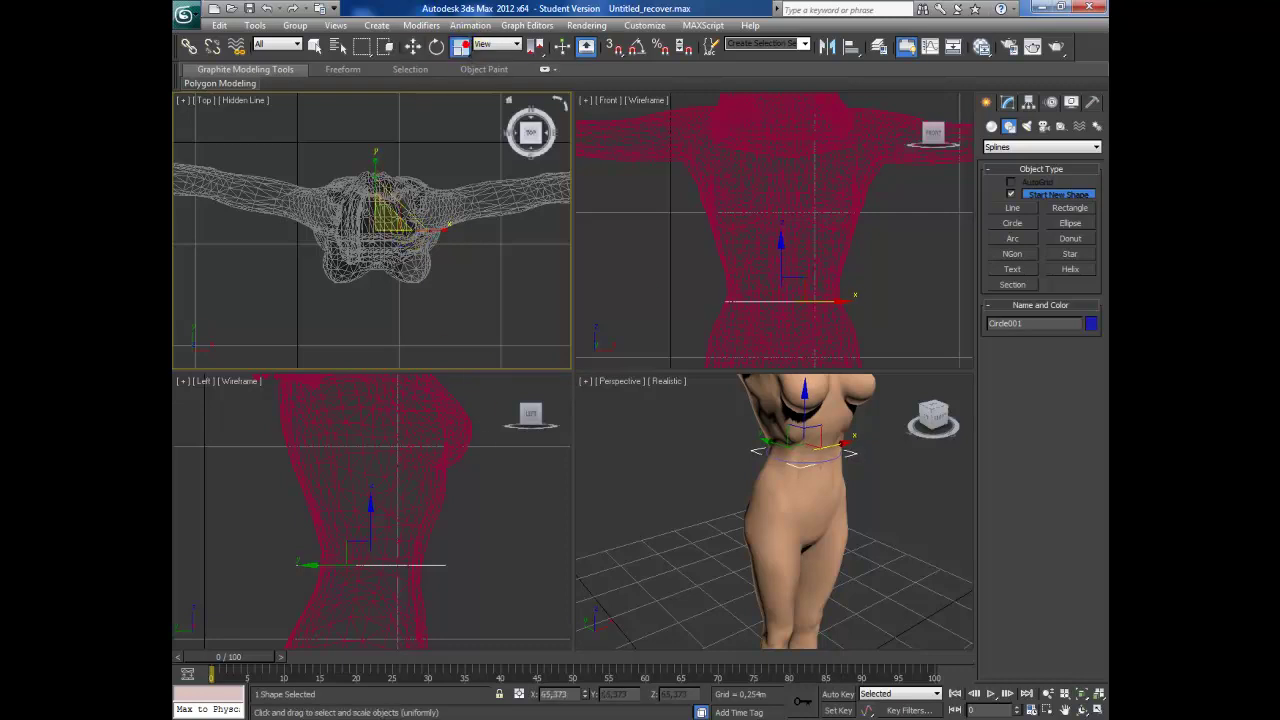
Shrink Circle001 slightly to hug the waist and nudge it a little left.
{"action": "left_click", "coordinate": [1045, 690]}
{"action": "left_click_drag", "start_coordinate": [831, 491], "coordinate": [743, 491]}
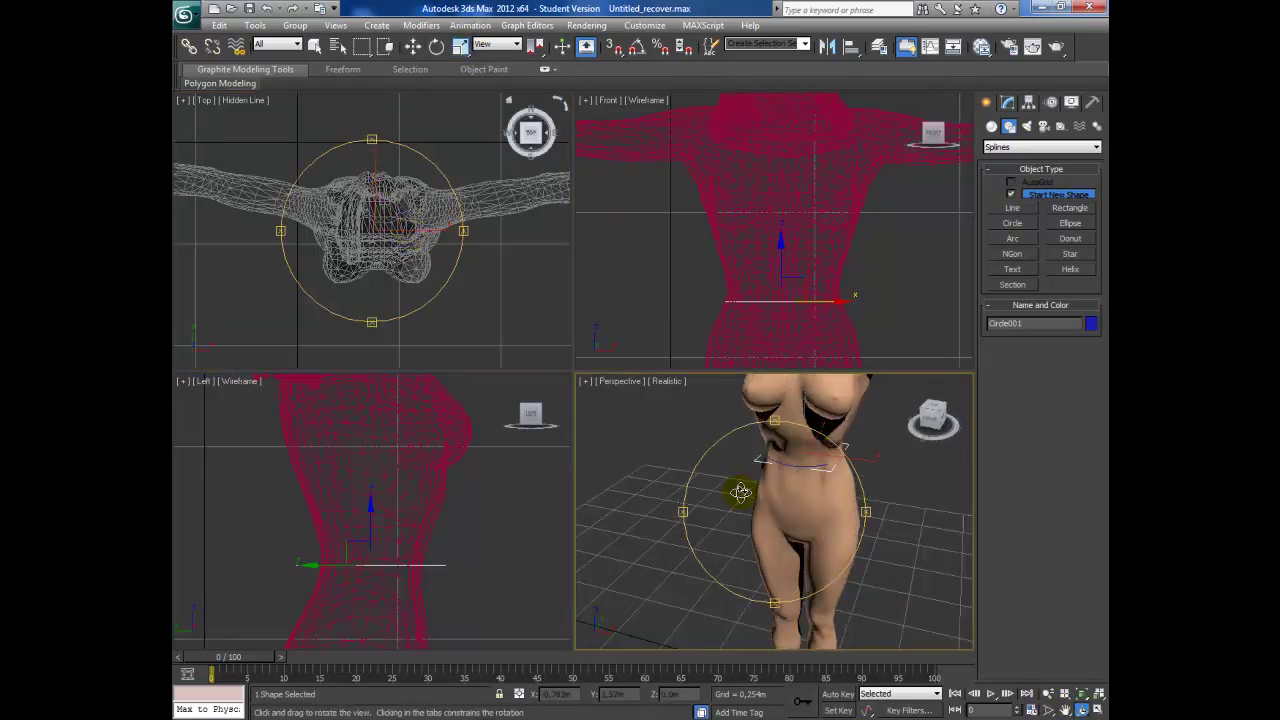
{"action": "right_click", "coordinate": [463, 230]}
{"action": "left_click_drag", "start_coordinate": [395, 222], "coordinate": [395, 213]}
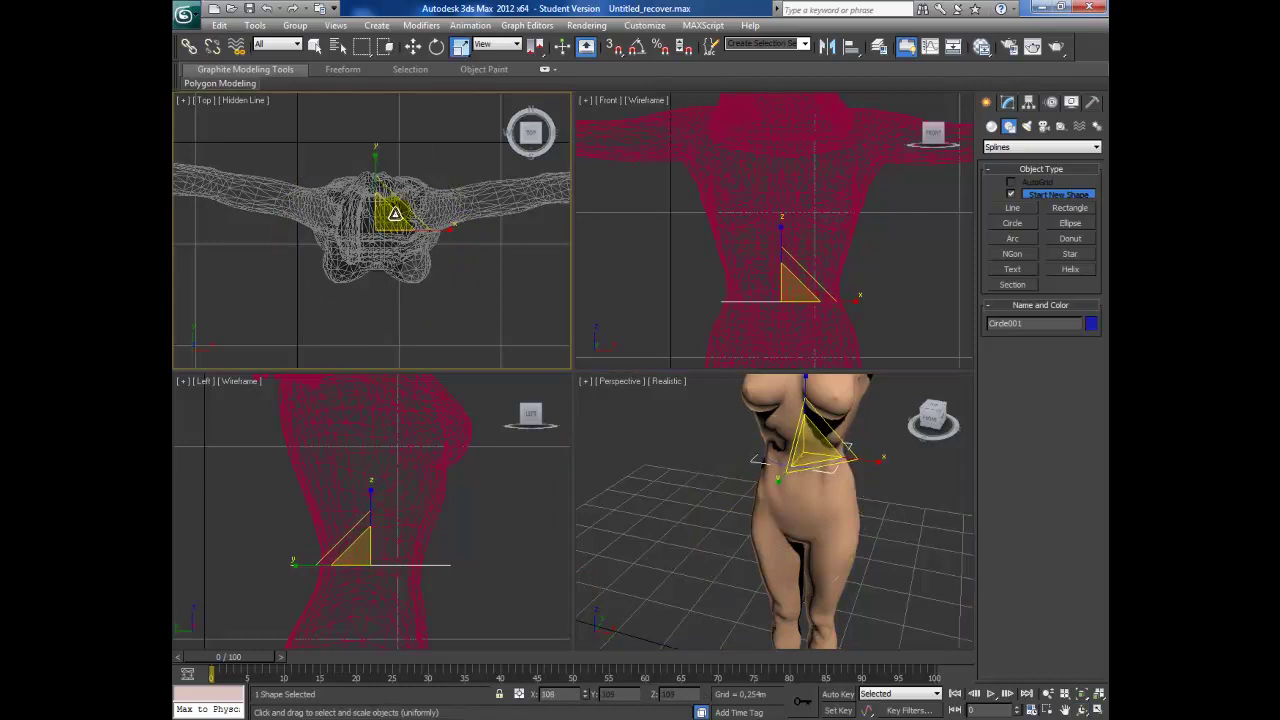
{"action": "key", "text": "w"}
{"action": "right_click", "coordinate": [459, 309]}
{"action": "left_click", "coordinate": [476, 325]}
{"action": "left_click_drag", "start_coordinate": [422, 230], "coordinate": [418, 230]}
Orbit the Perspective view so the figure is seen front-on.
{"action": "left_click", "coordinate": [1081, 710]}
{"action": "mouse_move", "coordinate": [689, 471]}
{"action": "left_mouse_down"}
{"action": "mouse_move", "coordinate": [886, 448]}
{"action": "mouse_move", "coordinate": [844, 453]}
{"action": "left_mouse_up"}
{"action": "right_click", "coordinate": [475, 284]}
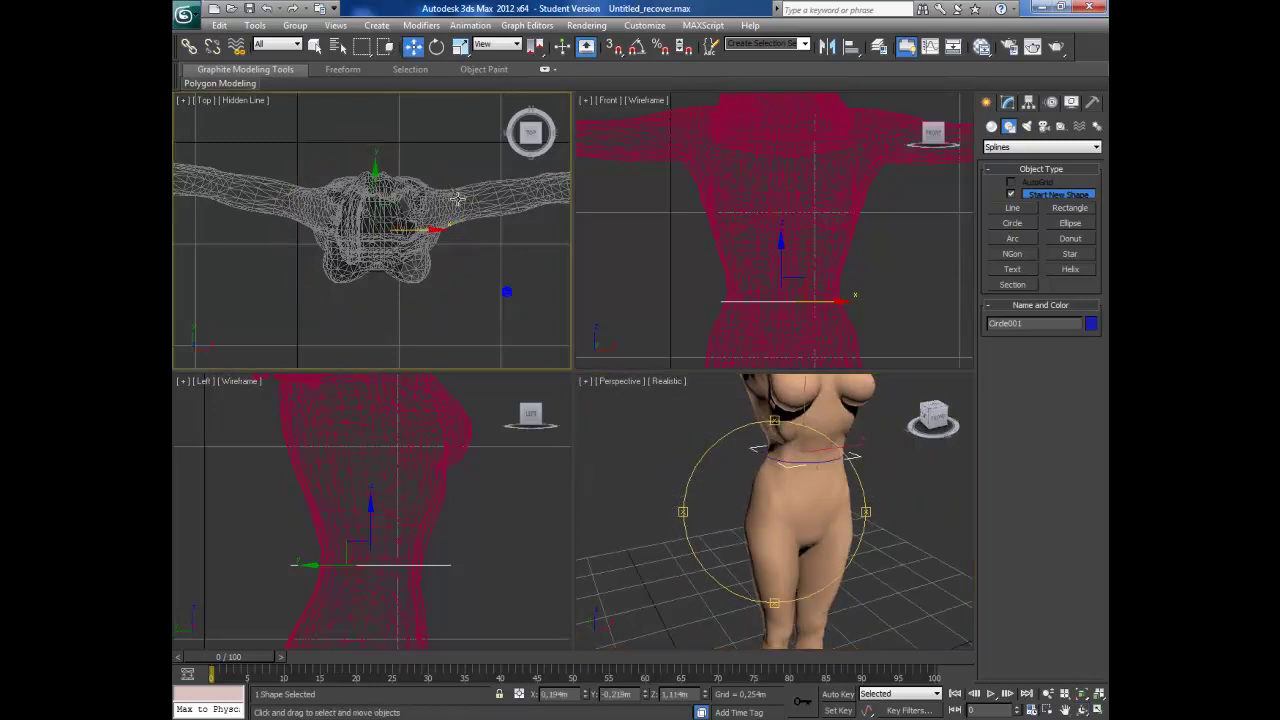
{"action": "left_click", "coordinate": [460, 46]}
Scale the waist circle to about 70 percent, then make Circle002, a copy enlarged to about 530 percent.
{"action": "mouse_move", "coordinate": [400, 277]}
{"action": "left_mouse_down"}
{"action": "mouse_move", "coordinate": [405, 256]}
{"action": "mouse_move", "coordinate": [491, 523]}
{"action": "mouse_move", "coordinate": [484, 503]}
{"action": "left_mouse_up"}
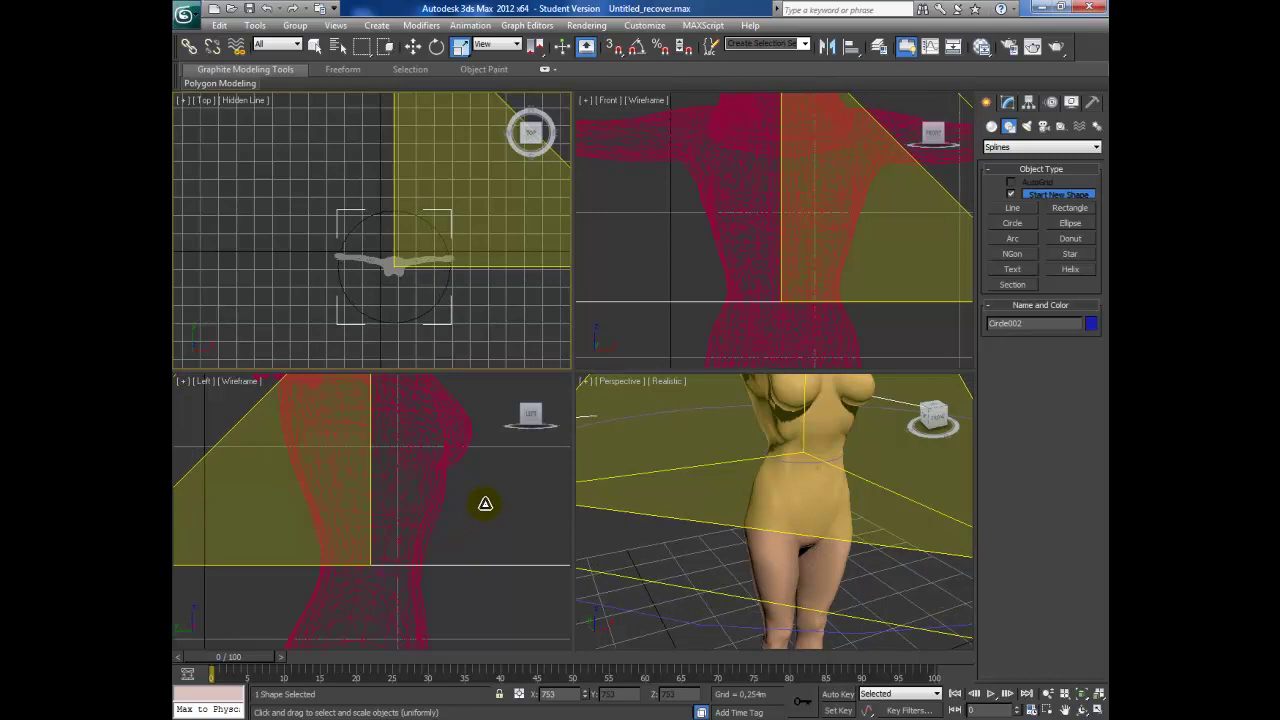
{"action": "left_click_drag", "start_coordinate": [485, 503], "coordinate": [486, 537], "text": "shift"}
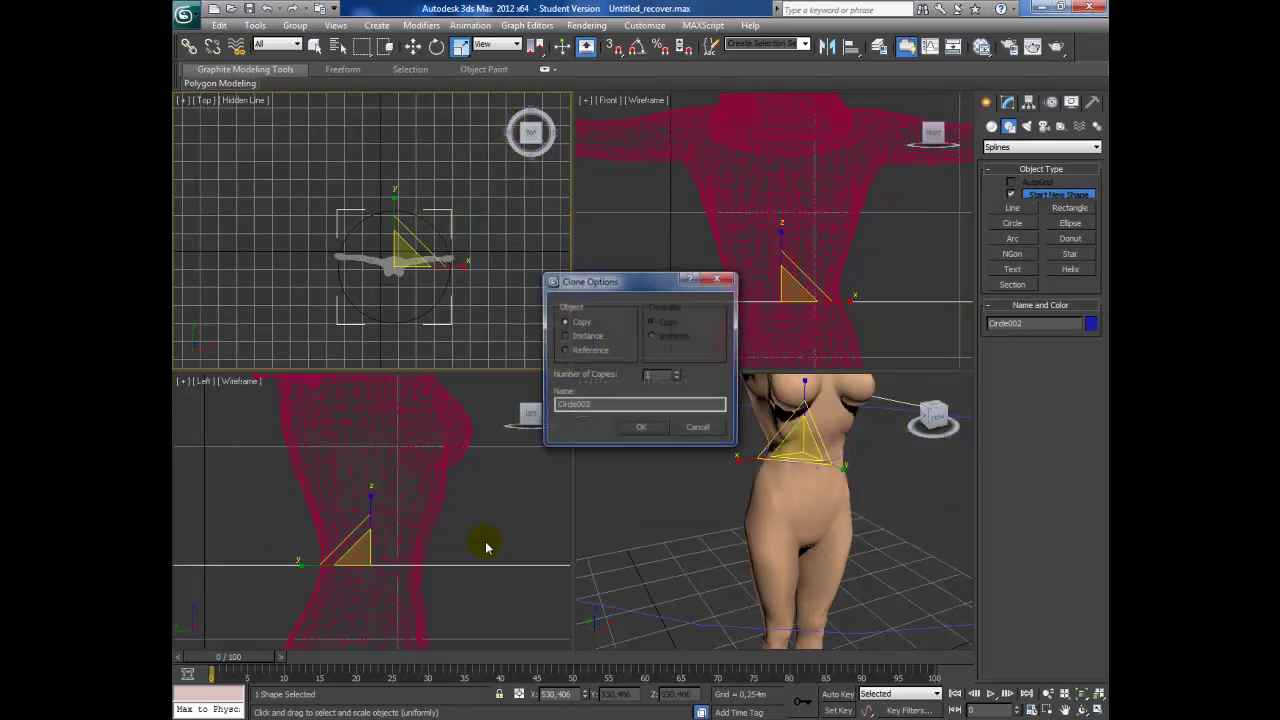
{"action": "left_click", "coordinate": [638, 432]}
{"action": "left_click", "coordinate": [497, 336]}
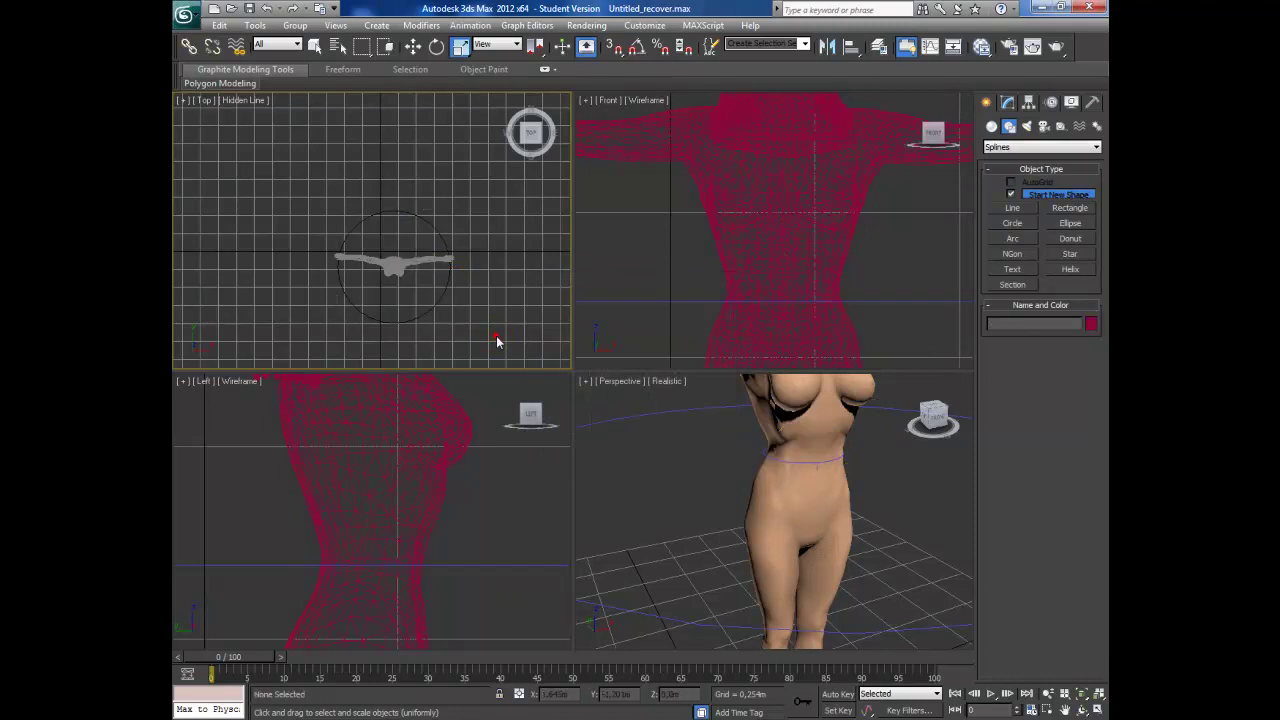
Convert Circle001 to an Editable Spline and attach the outer circle to it.
{"action": "left_click", "coordinate": [765, 453]}
{"action": "right_click", "coordinate": [718, 466]}
{"action": "mouse_move", "coordinate": [744, 592]}
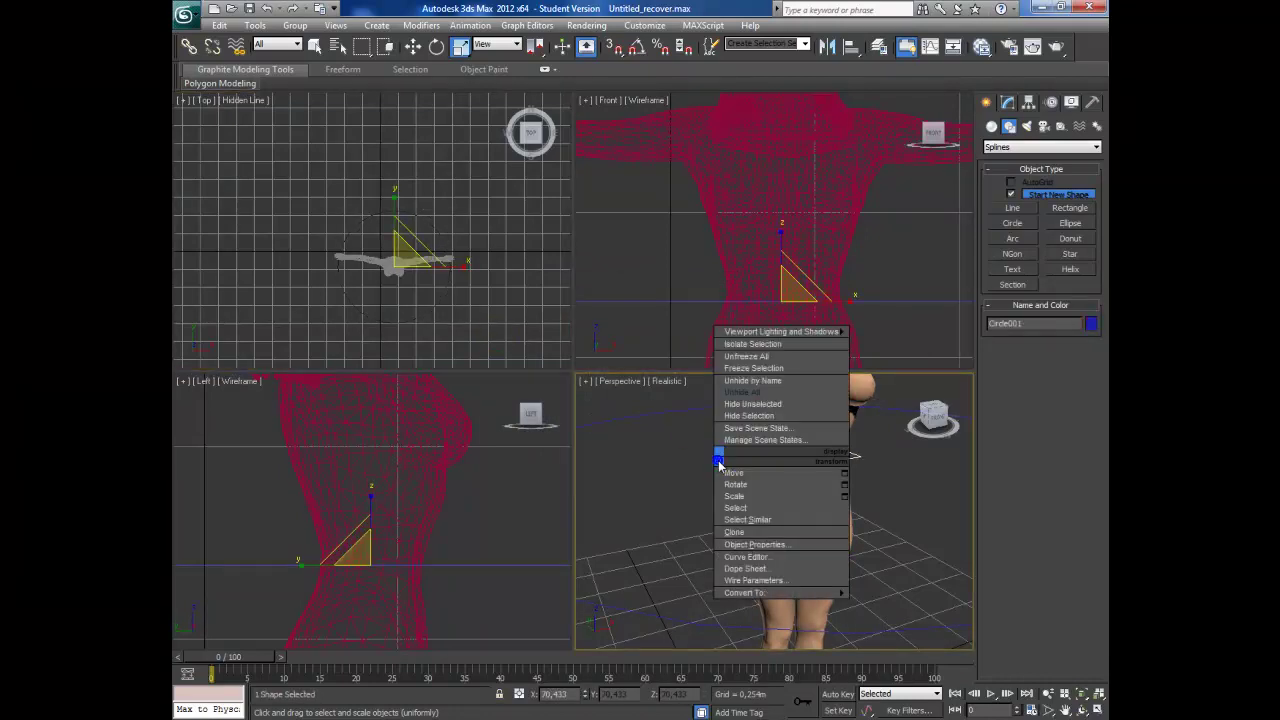
{"action": "left_click", "coordinate": [890, 596]}
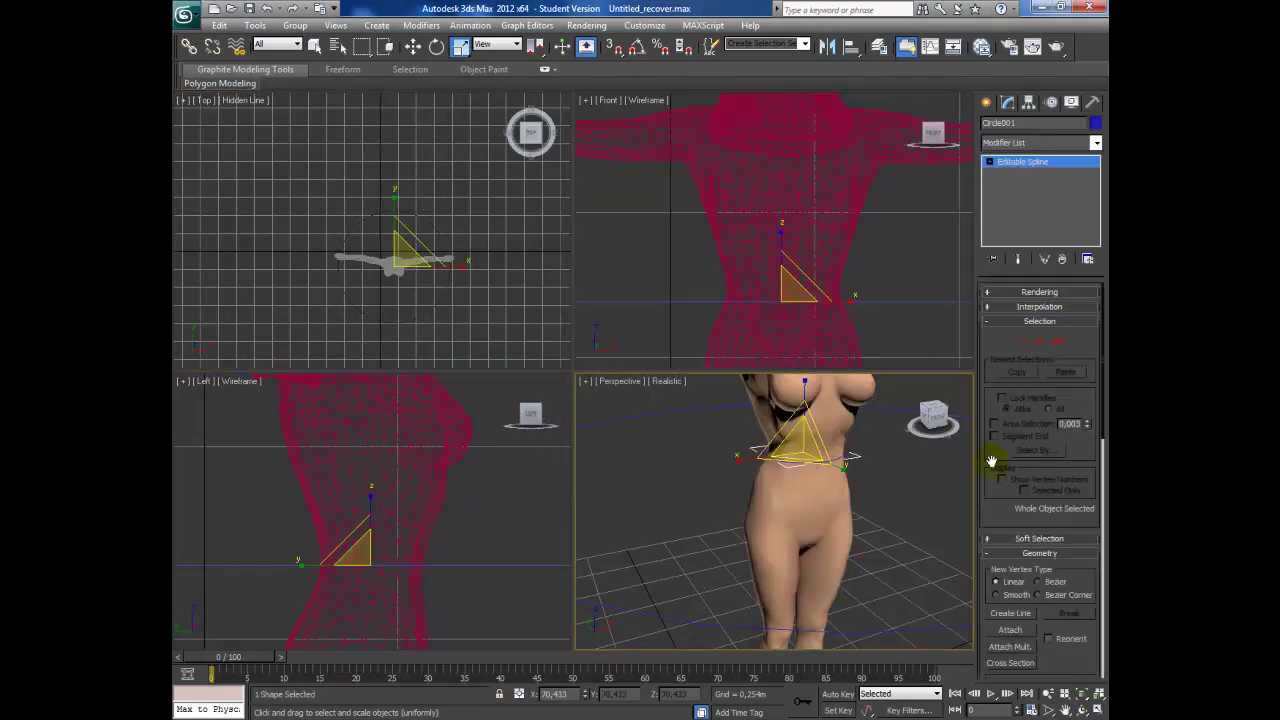
{"action": "left_click", "coordinate": [1010, 630]}
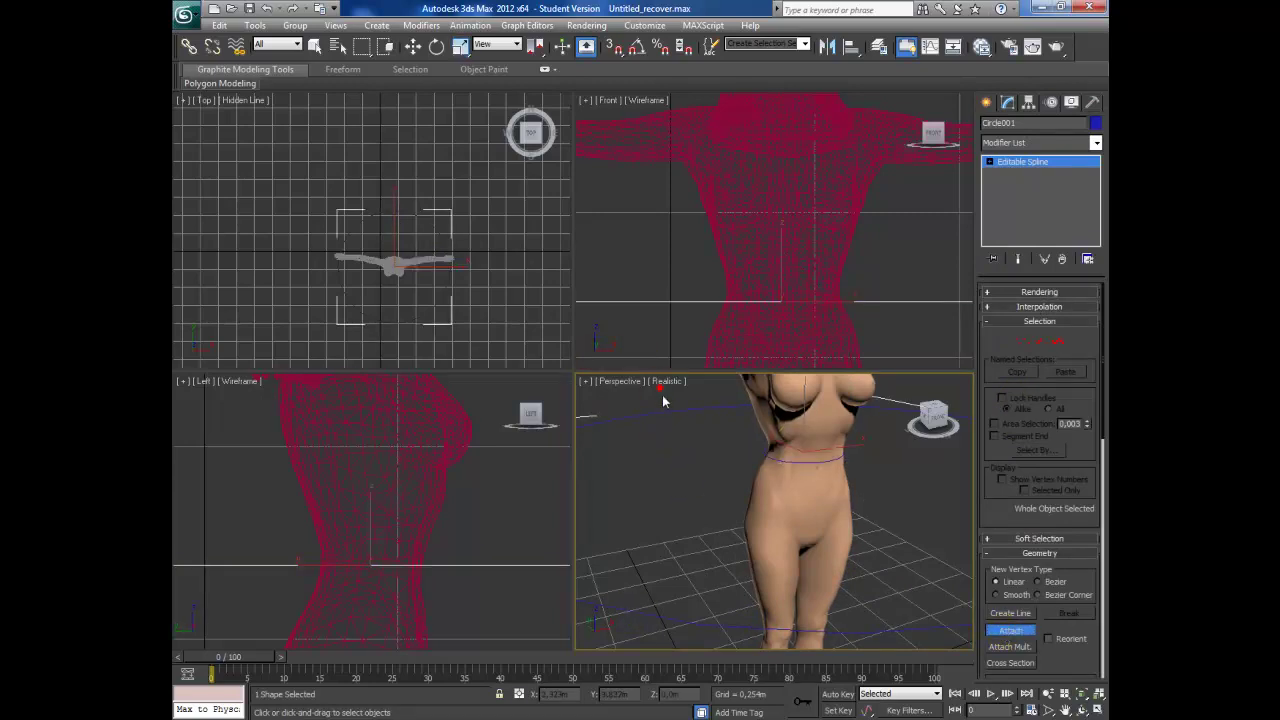
{"action": "left_click", "coordinate": [1096, 143]}
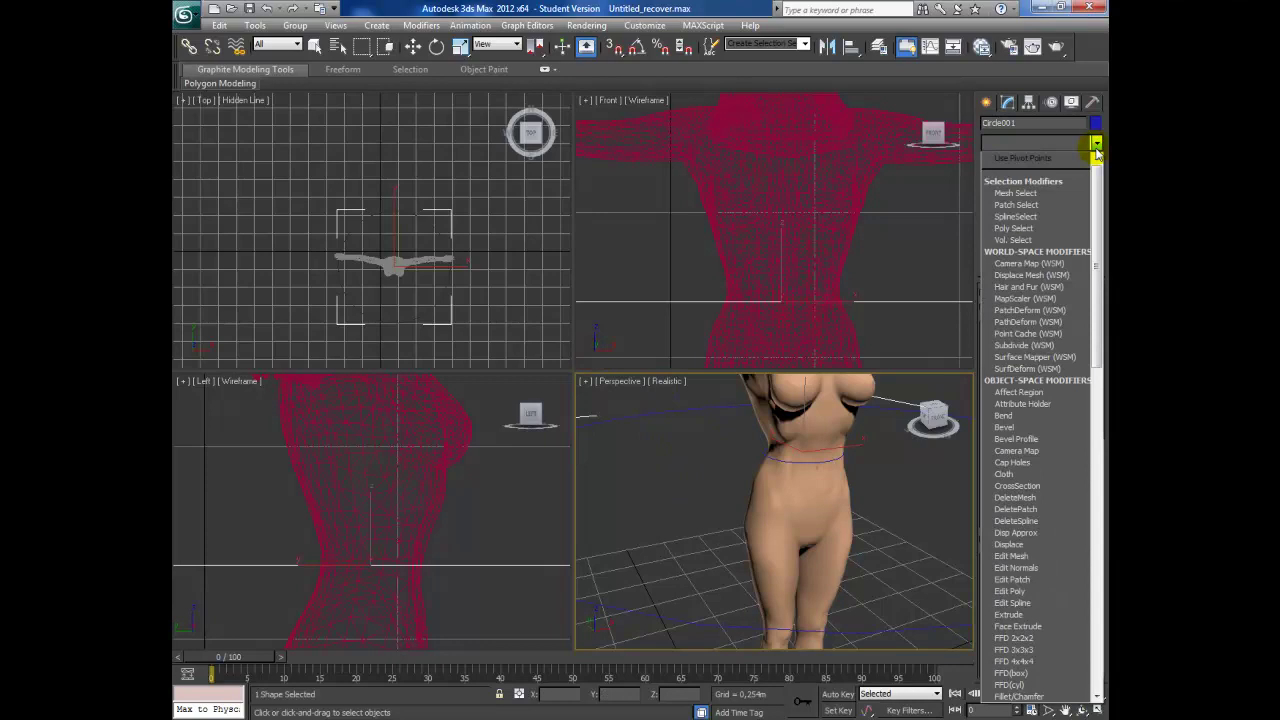
Apply Garment Maker to Circle001 to form a flat disc mesh around the waist.
{"action": "scroll", "coordinate": [1090, 155], "scroll_direction": "down", "scroll_amount": 15}
{"action": "left_click", "coordinate": [1071, 160]}
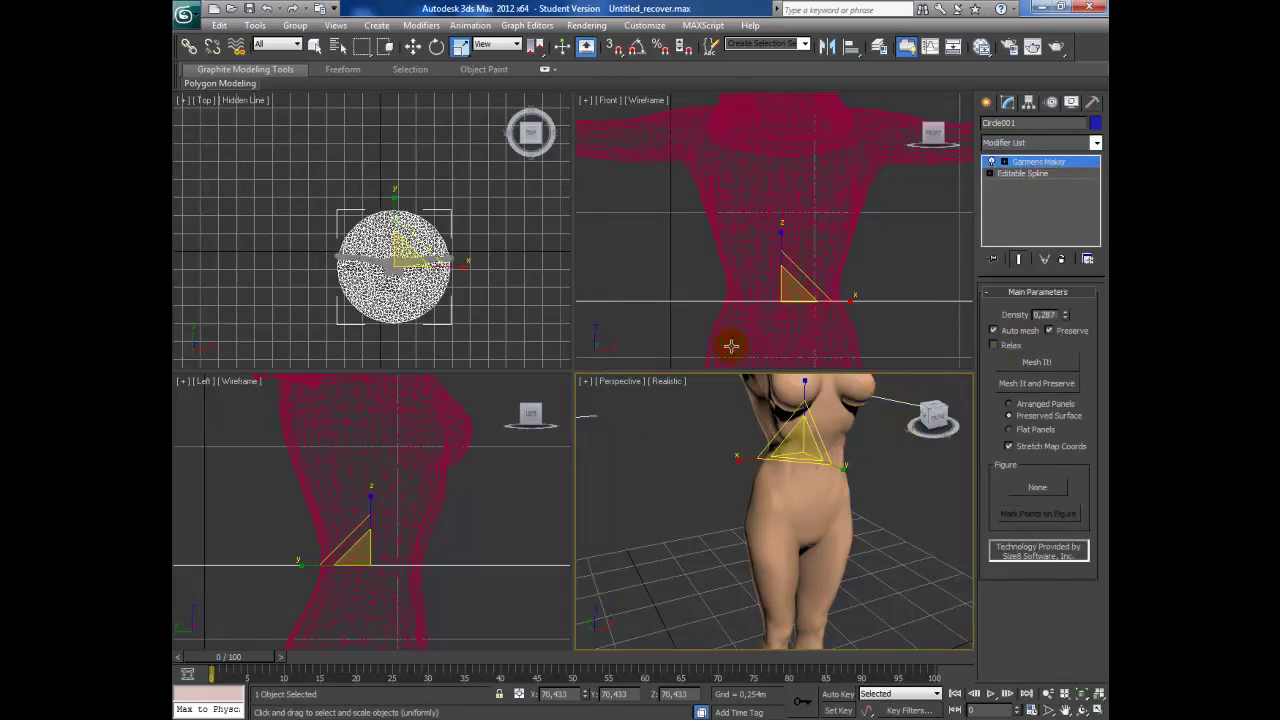
{"action": "right_click", "coordinate": [675, 421]}
{"action": "left_click", "coordinate": [643, 437]}
{"action": "key", "text": "ctrl+r"}
{"action": "mouse_move", "coordinate": [836, 569]}
{"action": "left_mouse_down"}
{"action": "mouse_move", "coordinate": [703, 517]}
{"action": "mouse_move", "coordinate": [754, 485]}
{"action": "left_mouse_up"}
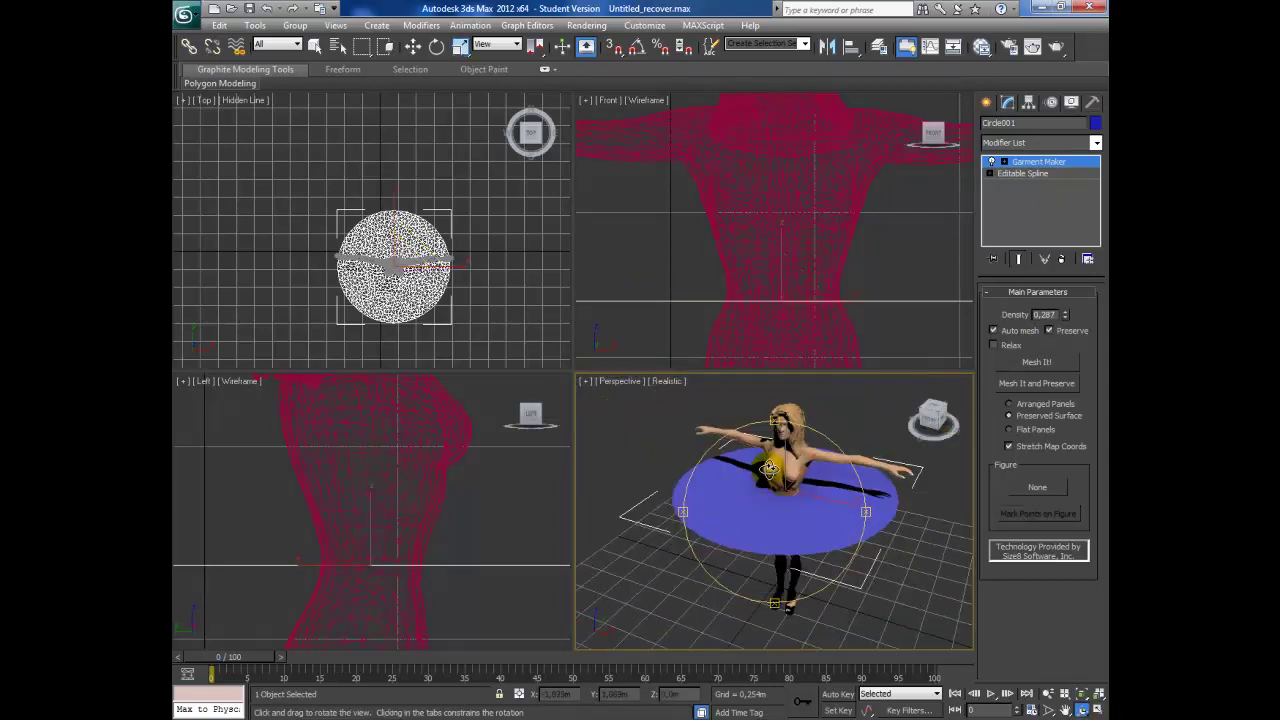
{"action": "scroll", "coordinate": [760, 470], "scroll_direction": "up", "scroll_amount": 3}
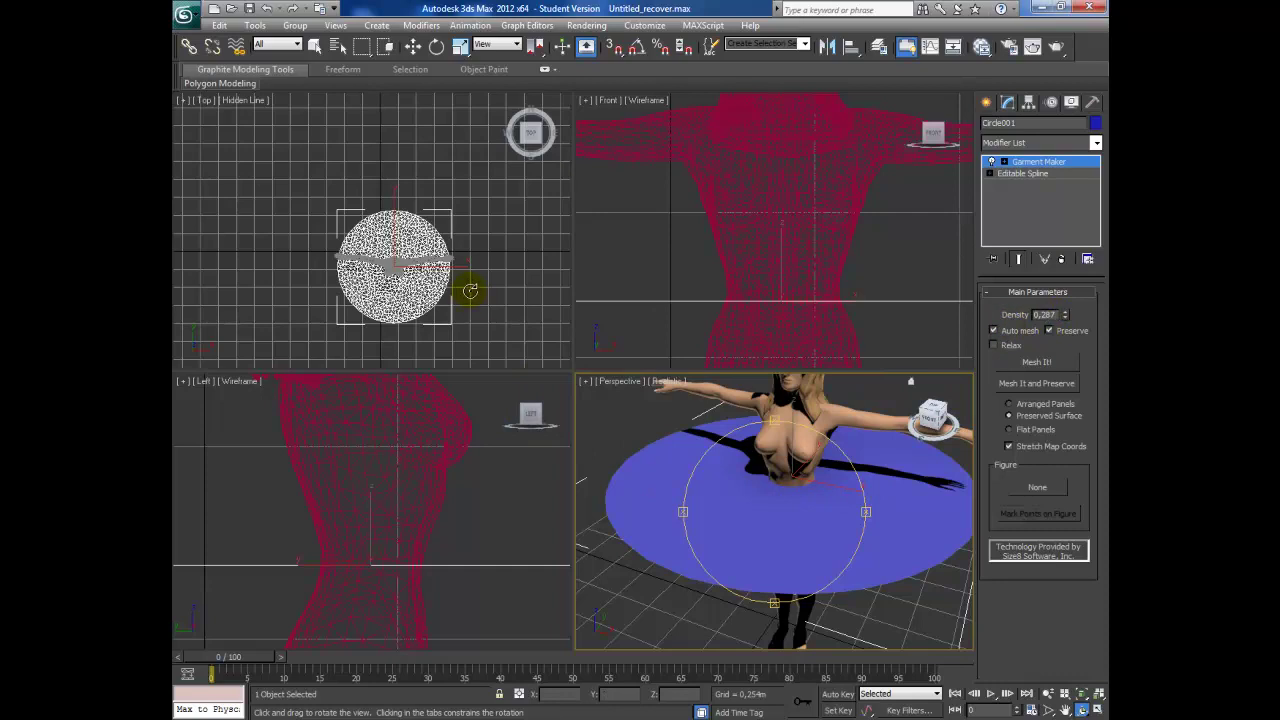
{"action": "scroll", "coordinate": [400, 263], "scroll_direction": "up", "scroll_amount": 5}
{"action": "scroll", "coordinate": [400, 263], "scroll_direction": "up", "scroll_amount": 5}
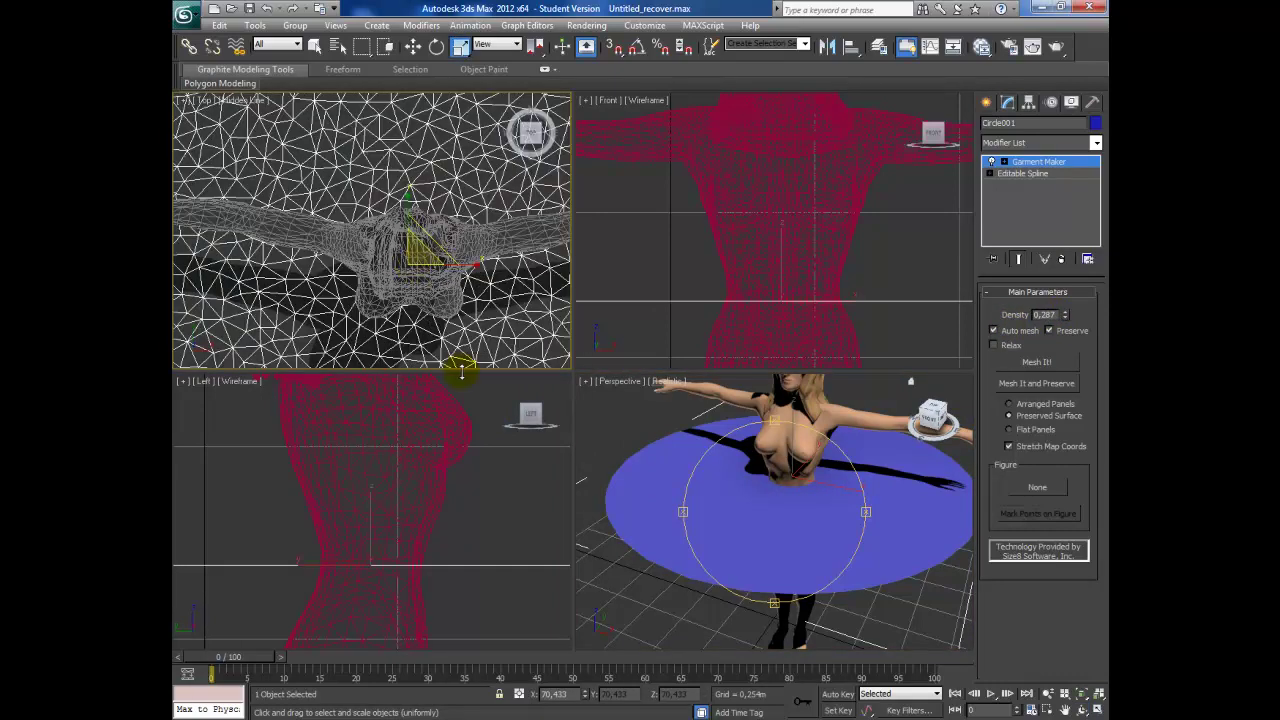
{"action": "scroll", "coordinate": [352, 252], "scroll_direction": "down", "scroll_amount": 5}
{"action": "left_click", "coordinate": [650, 265]}
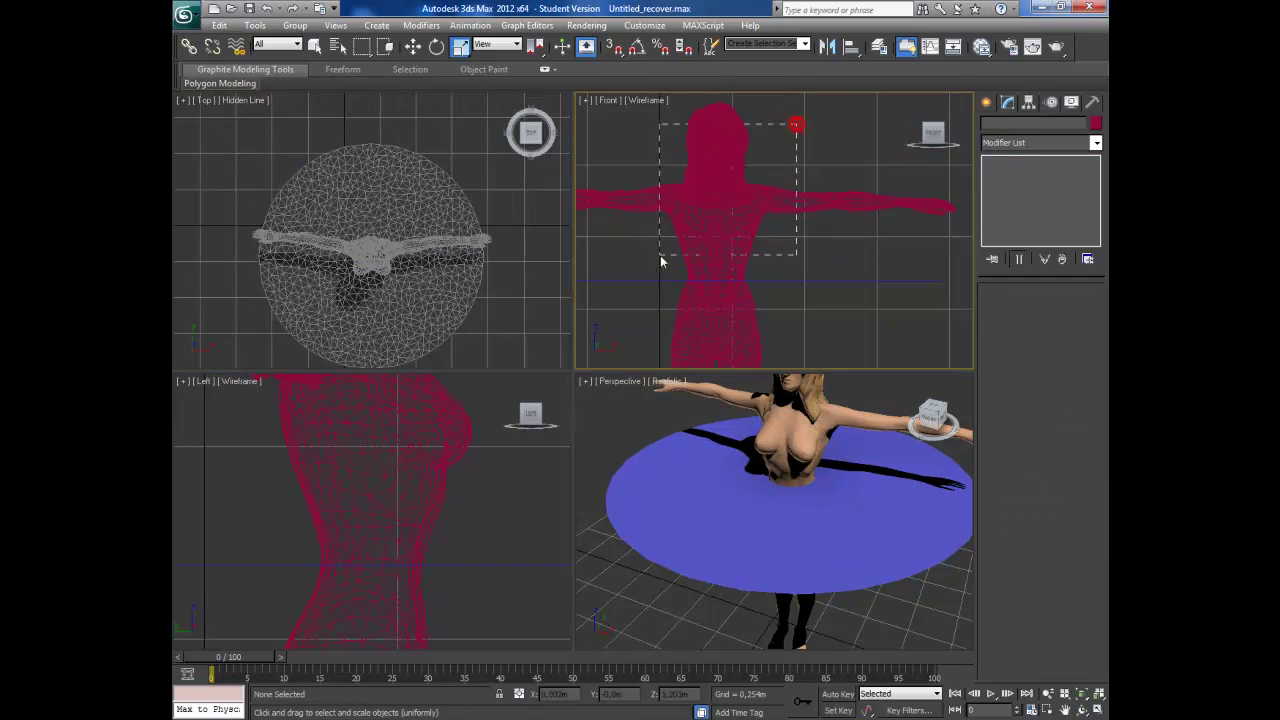
Hide the character's three body meshes and both feet, then select the garment disc mesh.
{"action": "left_click_drag", "start_coordinate": [660, 261], "coordinate": [652, 248]}
{"action": "right_click", "coordinate": [648, 246]}
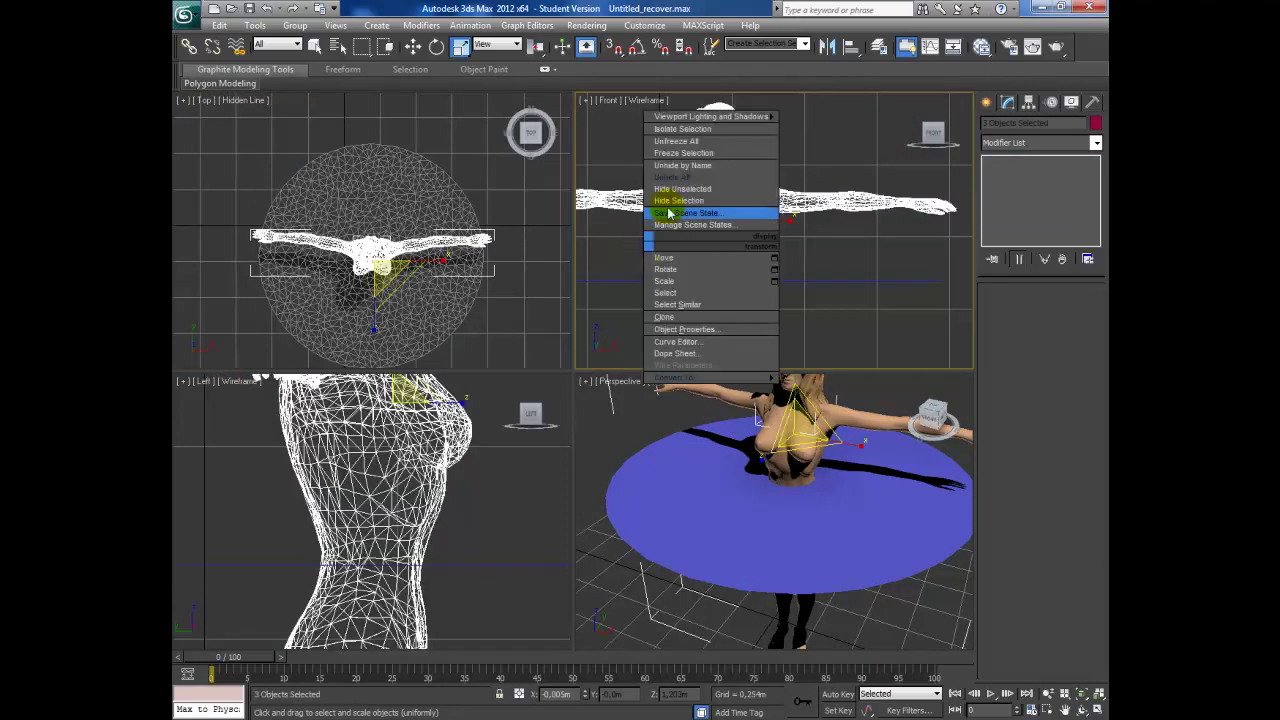
{"action": "left_click", "coordinate": [672, 201]}
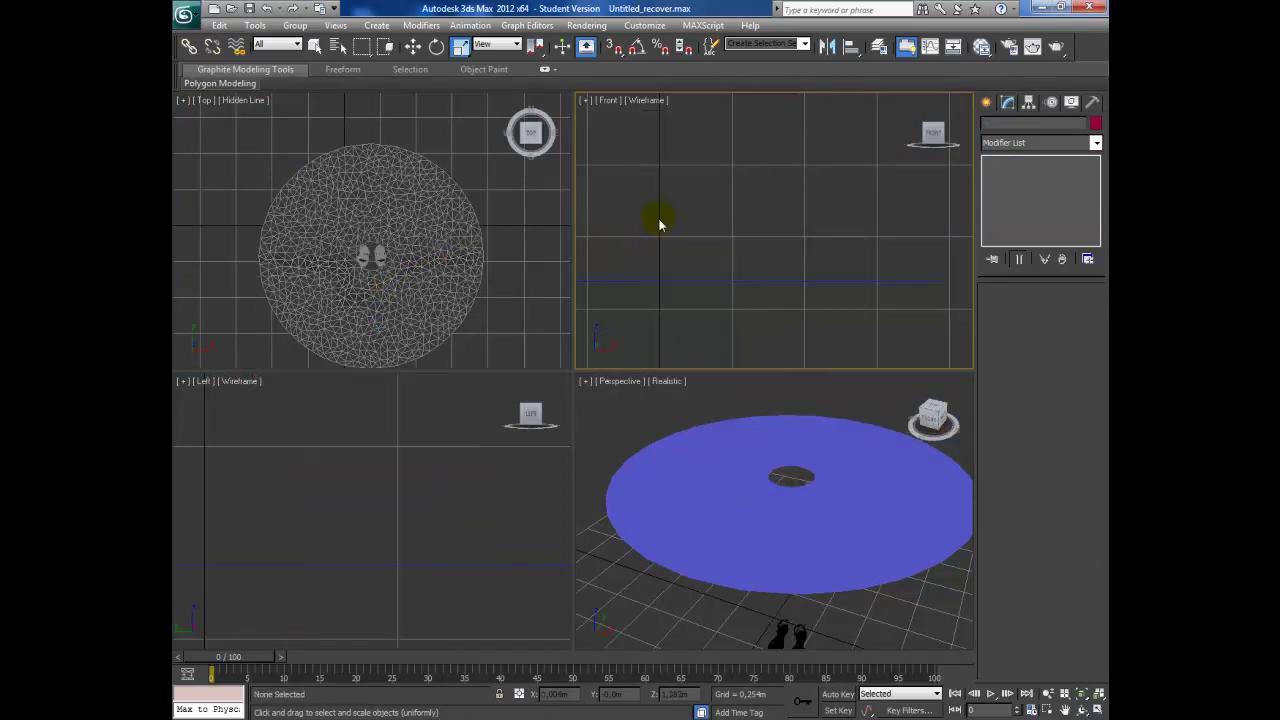
{"action": "left_click", "coordinate": [371, 256]}
{"action": "left_click", "coordinate": [364, 254], "text": "ctrl"}
{"action": "right_click", "coordinate": [364, 258]}
{"action": "left_click", "coordinate": [406, 210]}
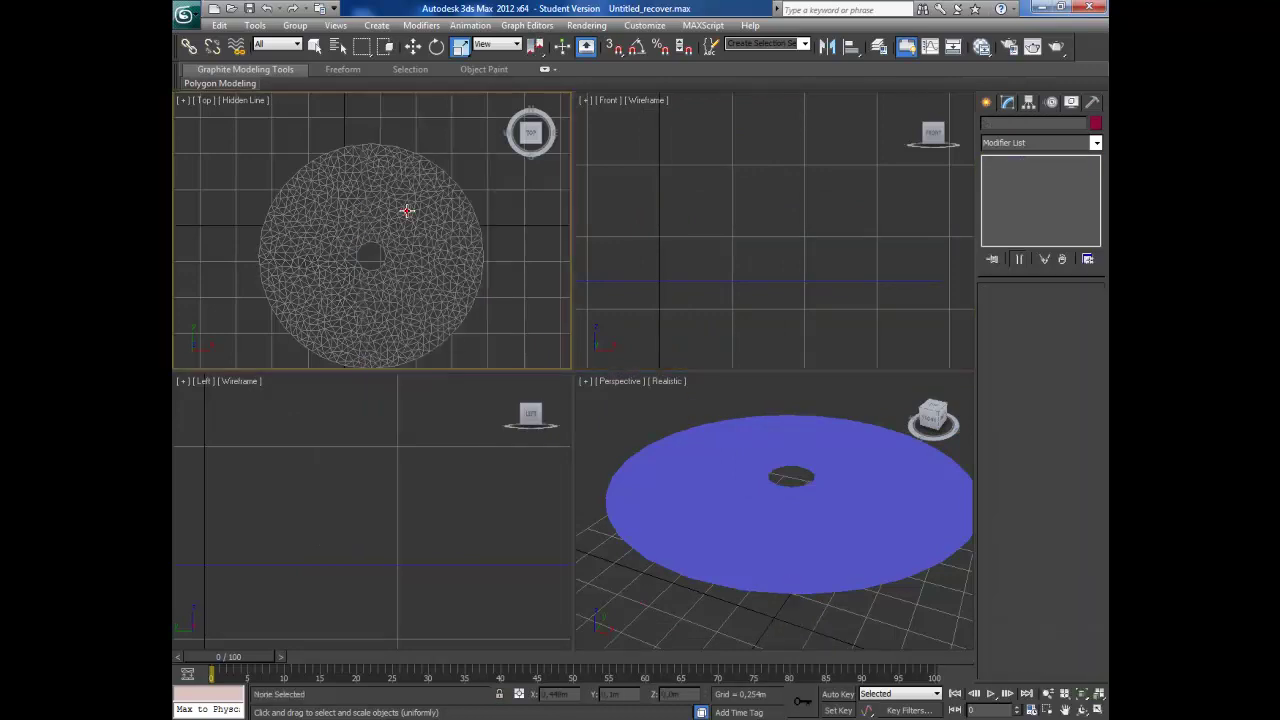
{"action": "scroll", "coordinate": [369, 262], "scroll_direction": "up", "scroll_amount": 5}
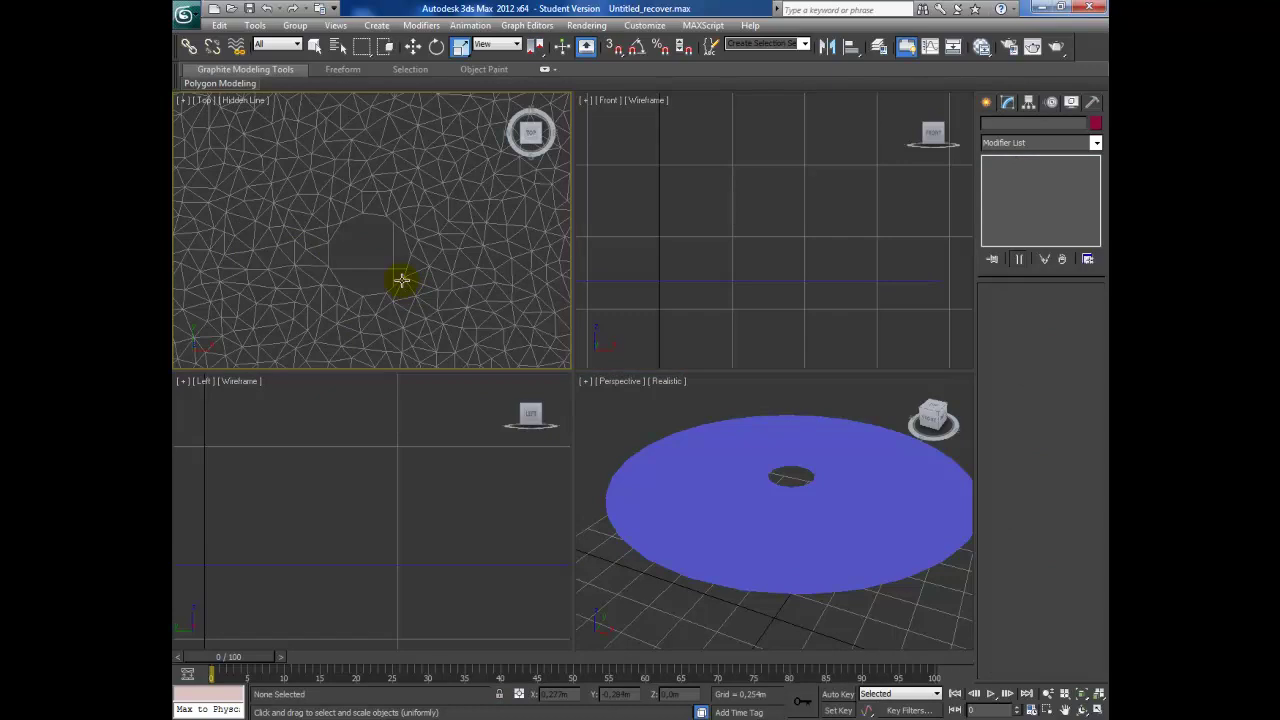
{"action": "left_click", "coordinate": [401, 281]}
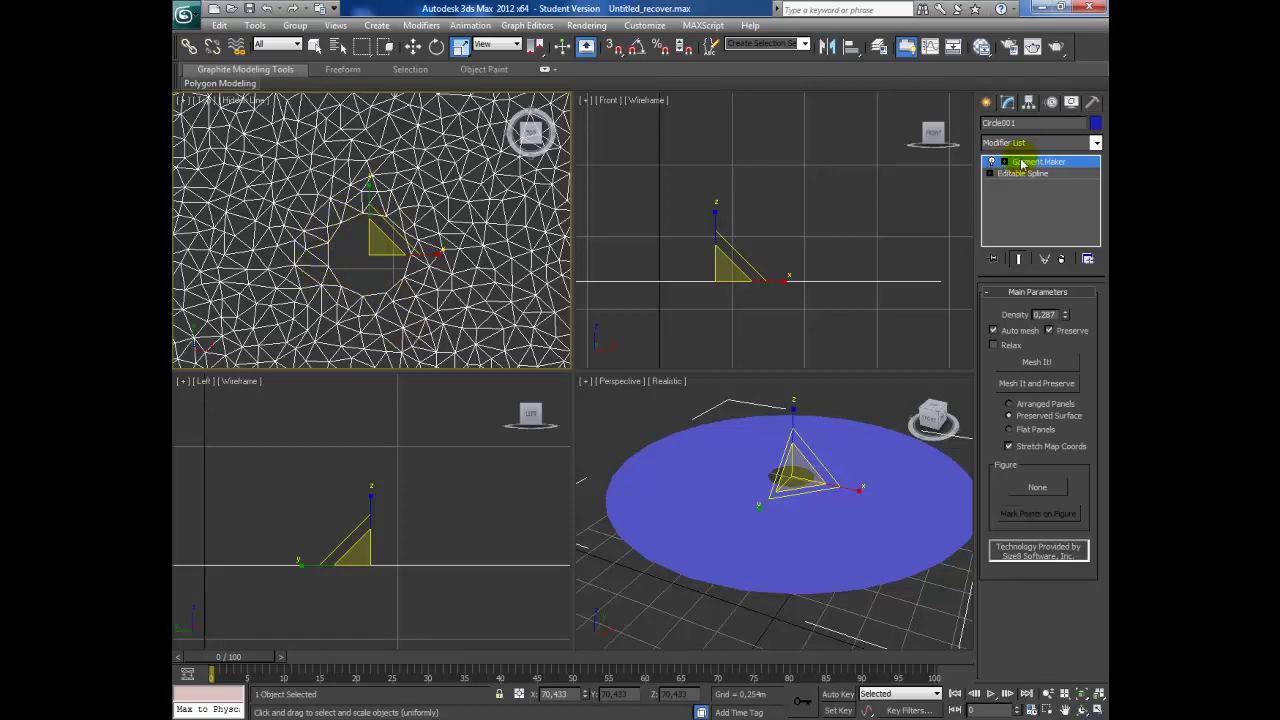
Add a Cloth modifier to the garment and enter its Group sub-object level.
{"action": "left_click", "coordinate": [1096, 143]}
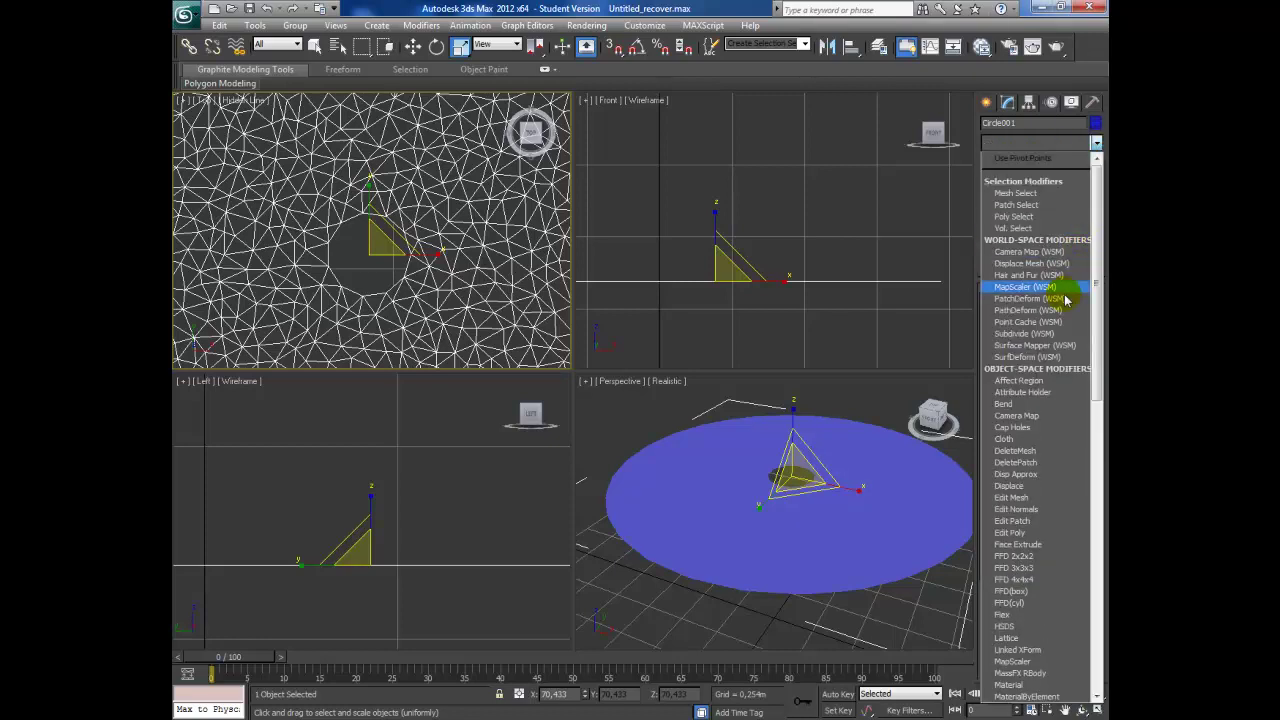
{"action": "left_click", "coordinate": [1032, 439]}
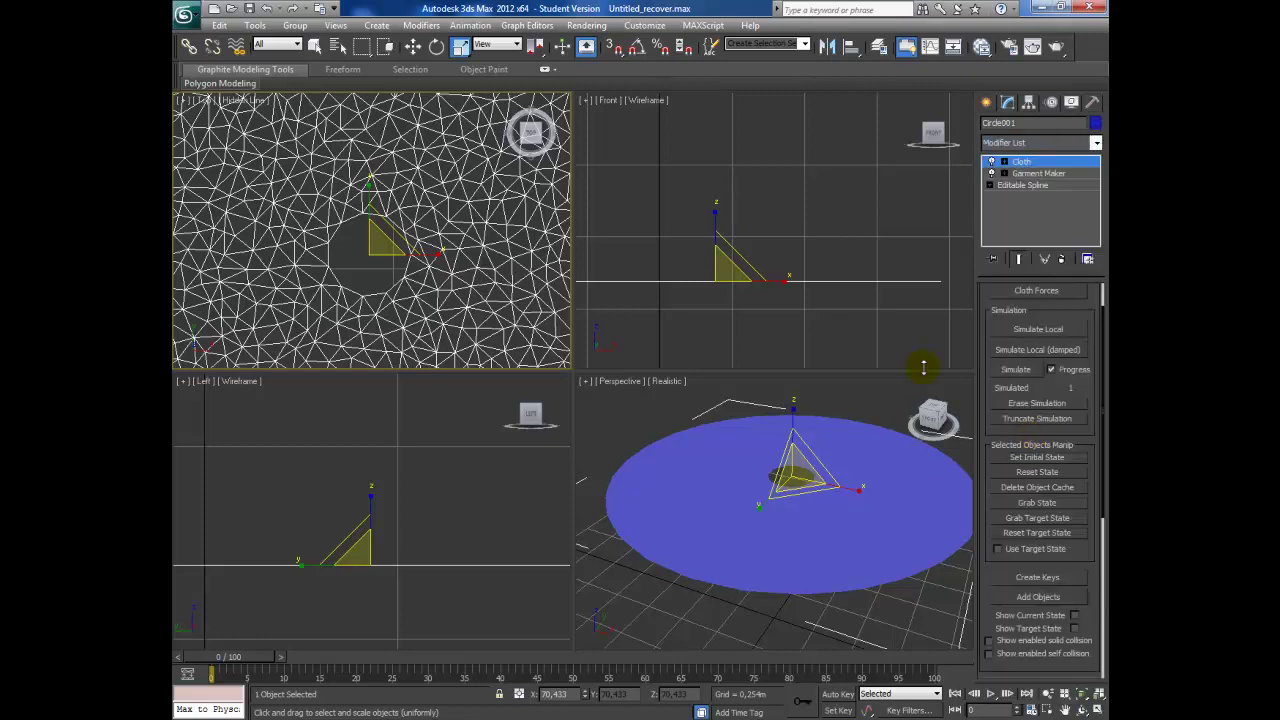
{"action": "left_click", "coordinate": [1004, 161]}
{"action": "left_click", "coordinate": [1030, 174]}
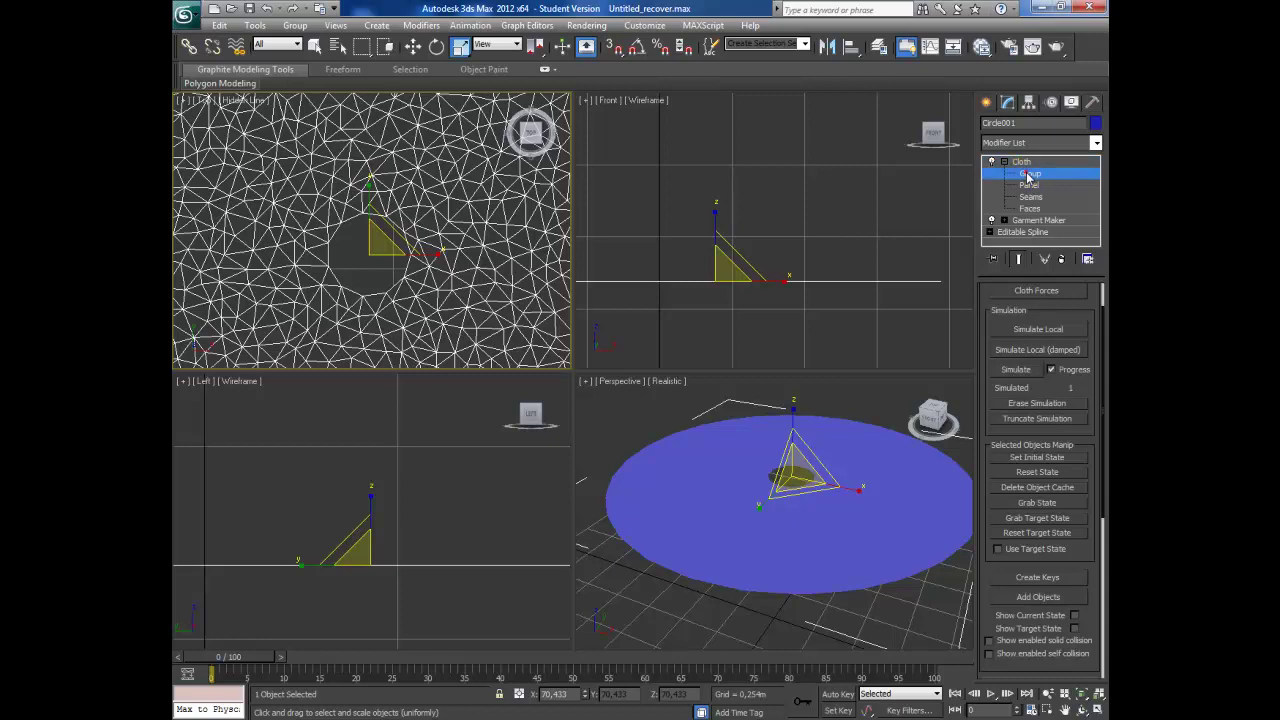
{"action": "scroll", "coordinate": [370, 208], "scroll_direction": "up", "scroll_amount": 2}
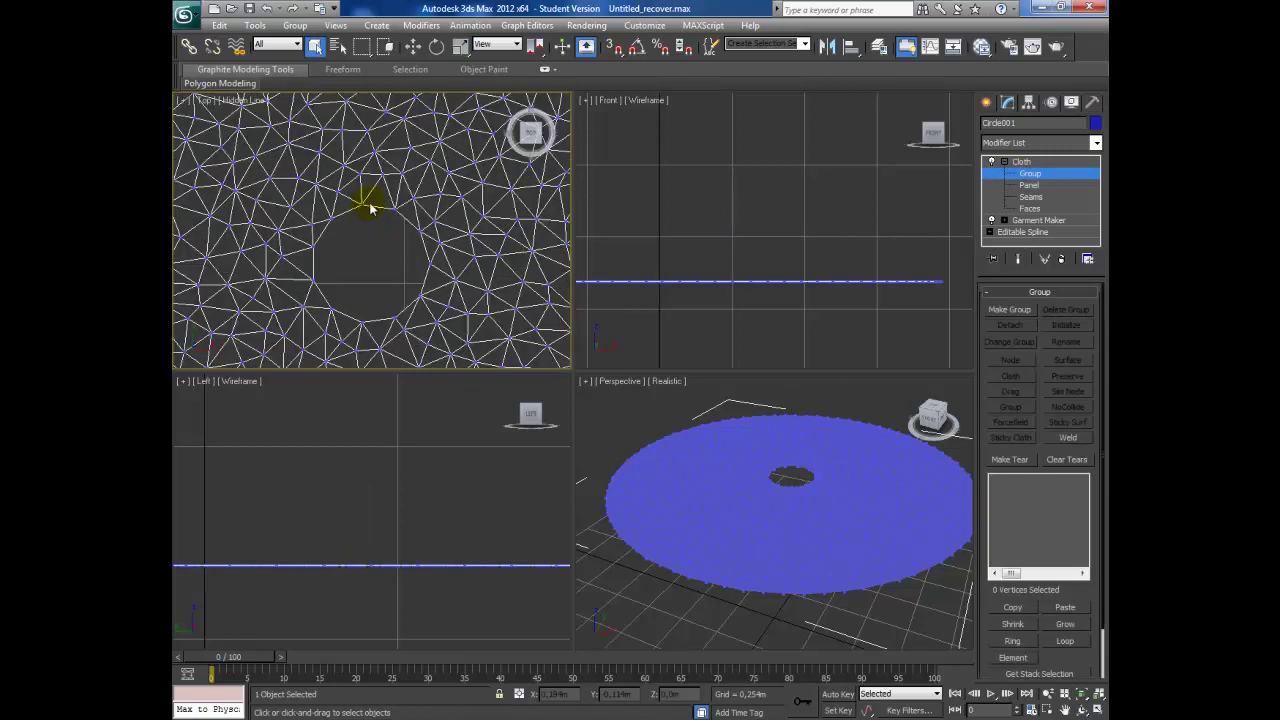
Select the vertices around the waist hole and make them a group named bordo.
{"action": "left_click", "coordinate": [366, 204]}
{"action": "left_click", "coordinate": [326, 247], "text": "ctrl"}
{"action": "left_click", "coordinate": [326, 268], "text": "ctrl"}
{"action": "left_click", "coordinate": [342, 312], "text": "ctrl"}
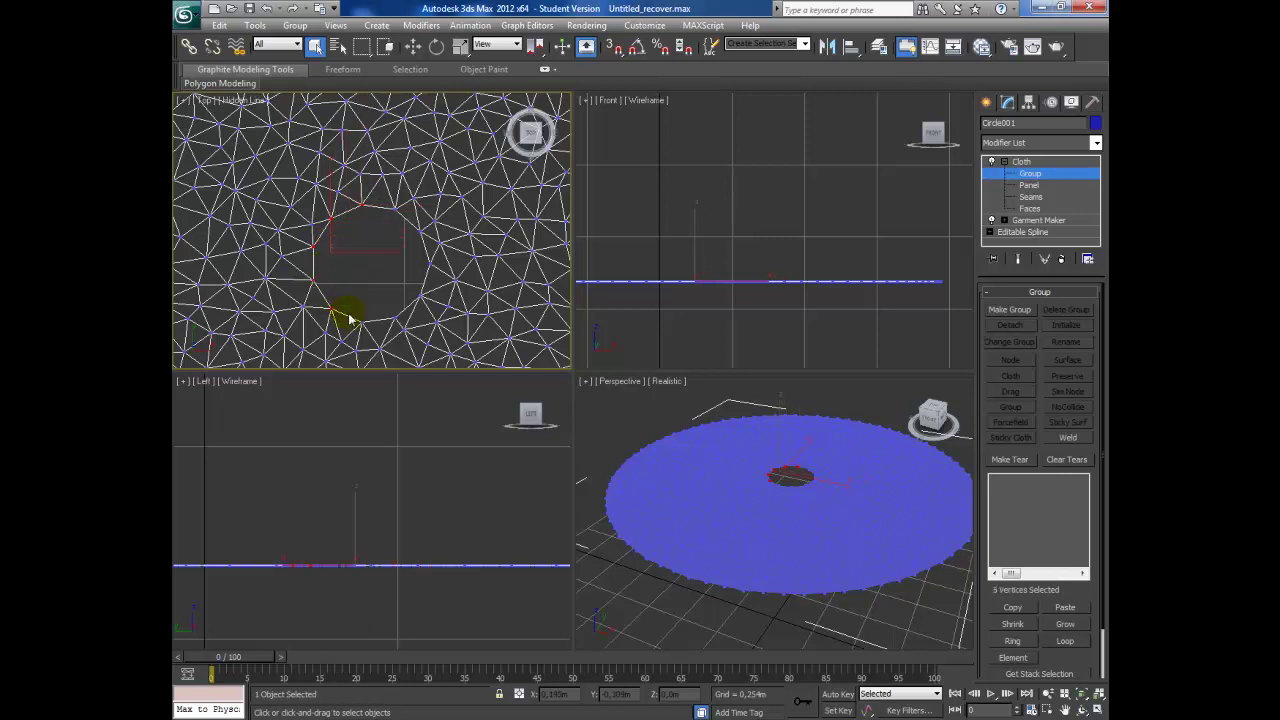
{"action": "left_click", "coordinate": [392, 316], "text": "ctrl"}
{"action": "left_click", "coordinate": [418, 297], "text": "ctrl"}
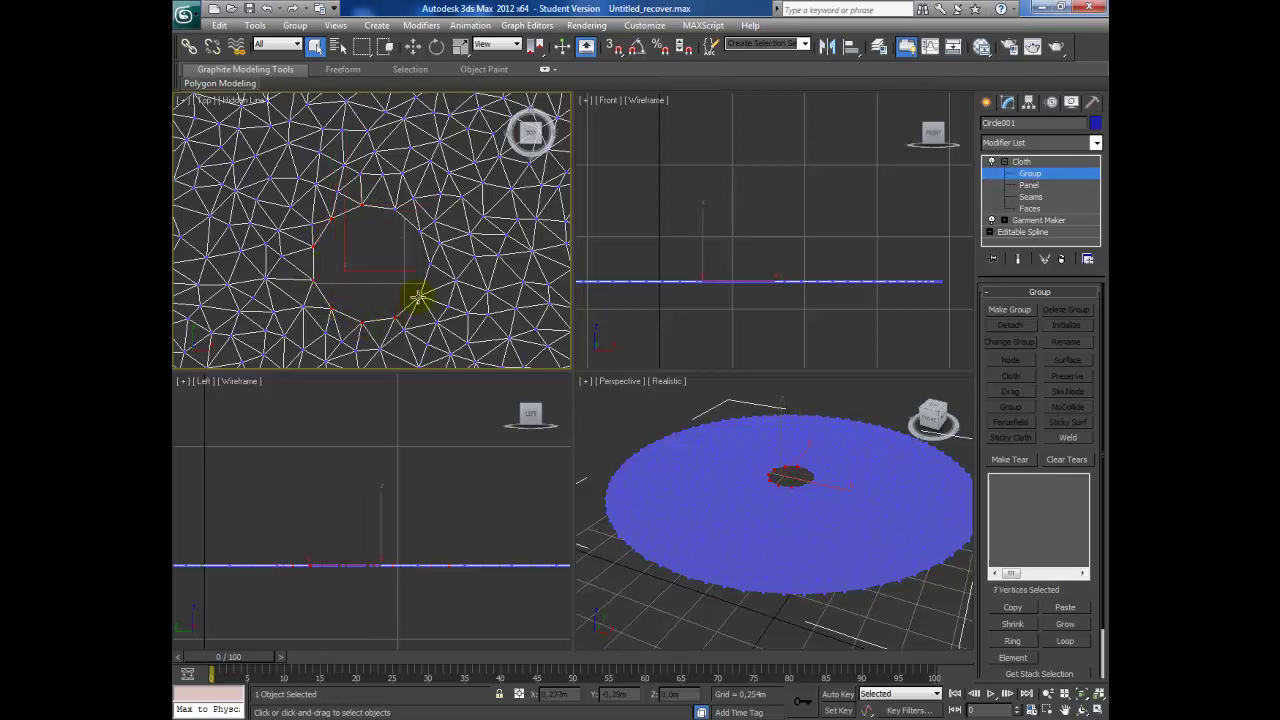
{"action": "left_click", "coordinate": [430, 258], "text": "ctrl"}
{"action": "left_click", "coordinate": [398, 208], "text": "ctrl"}
{"action": "left_click", "coordinate": [371, 301], "text": "ctrl"}
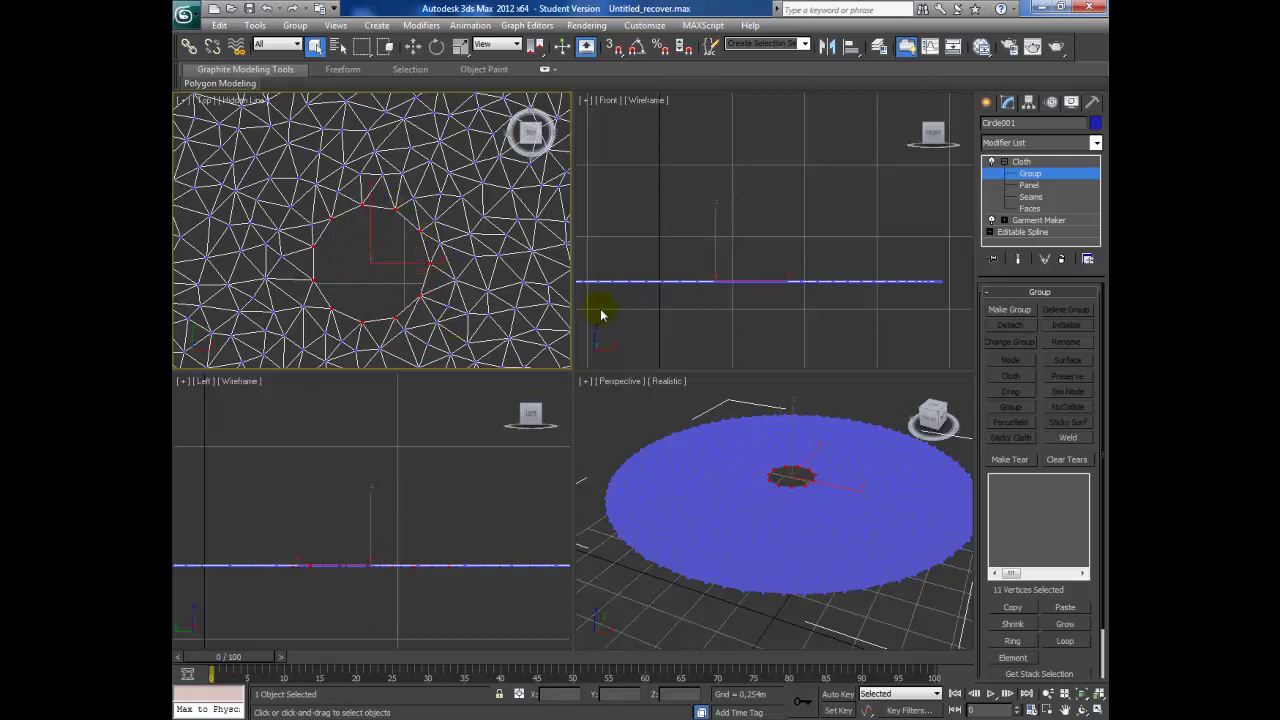
{"action": "left_click", "coordinate": [1012, 310]}
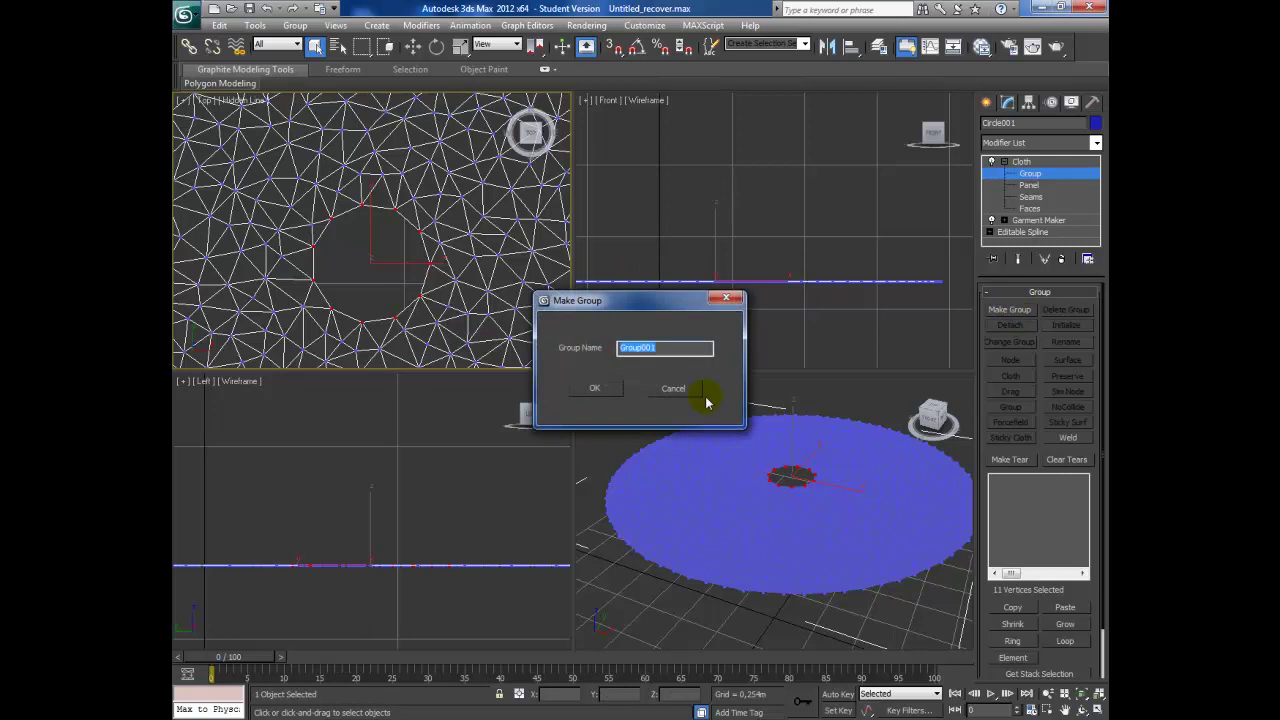
{"action": "type", "text": "ti"}
{"action": "key", "text": "Return"}
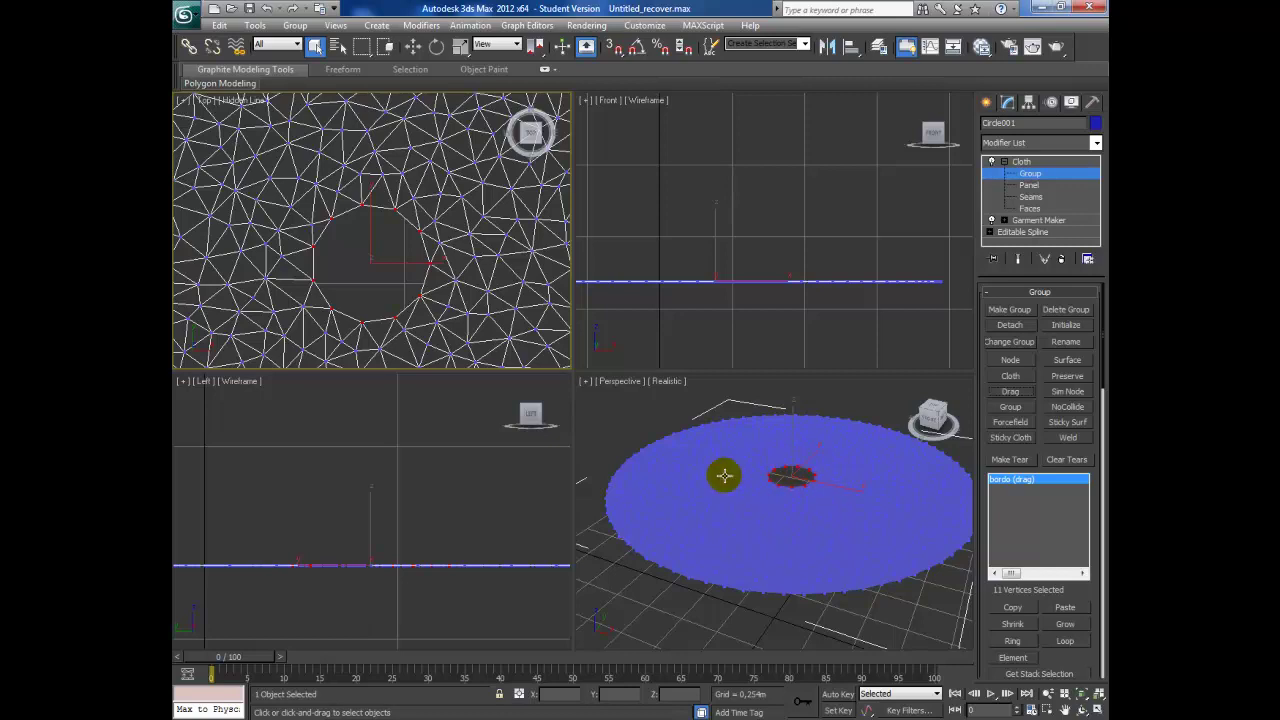
Unhide all objects so the character stands inside the cloth disc, and select the Cloth modifier.
{"action": "right_click", "coordinate": [757, 218]}
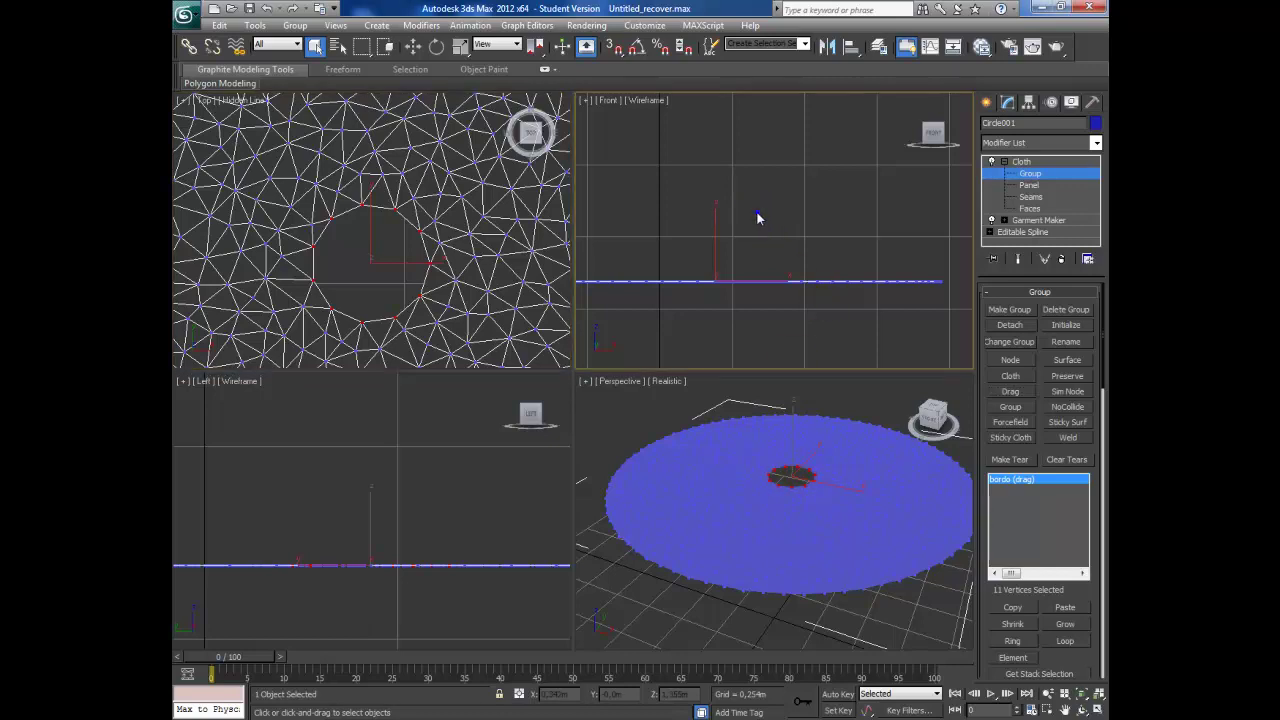
{"action": "right_click", "coordinate": [740, 209]}
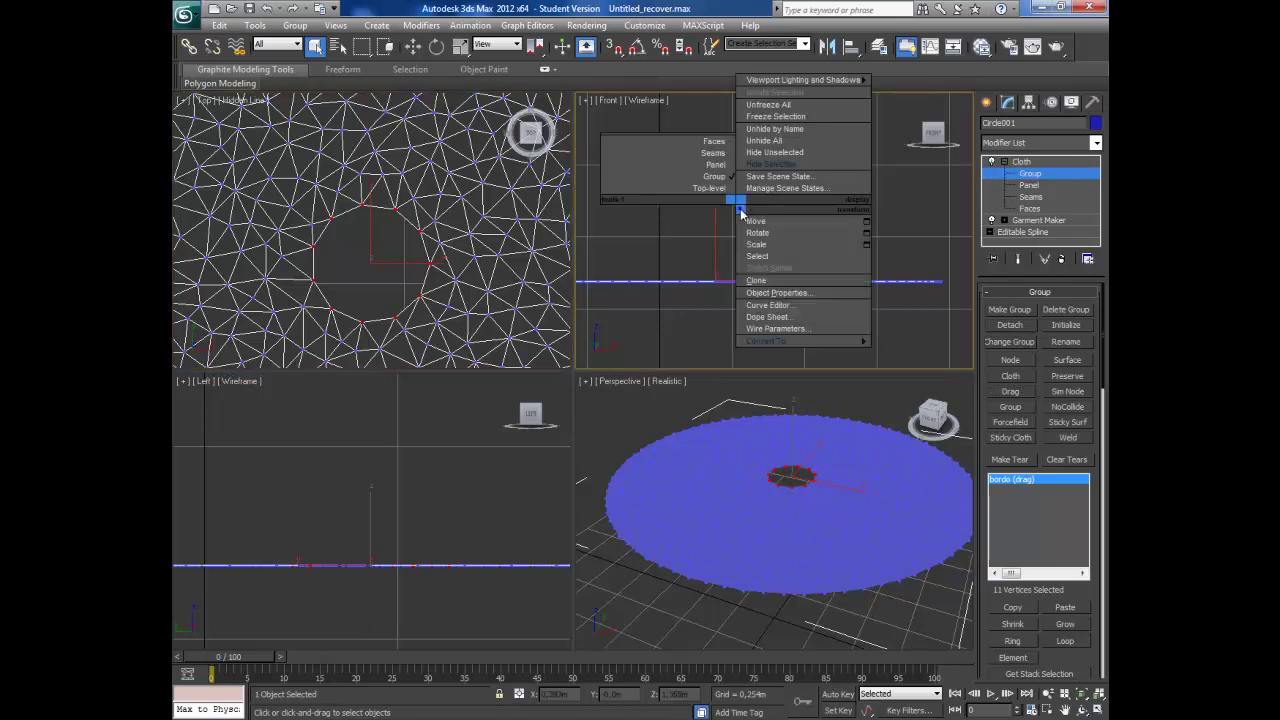
{"action": "left_click", "coordinate": [761, 142]}
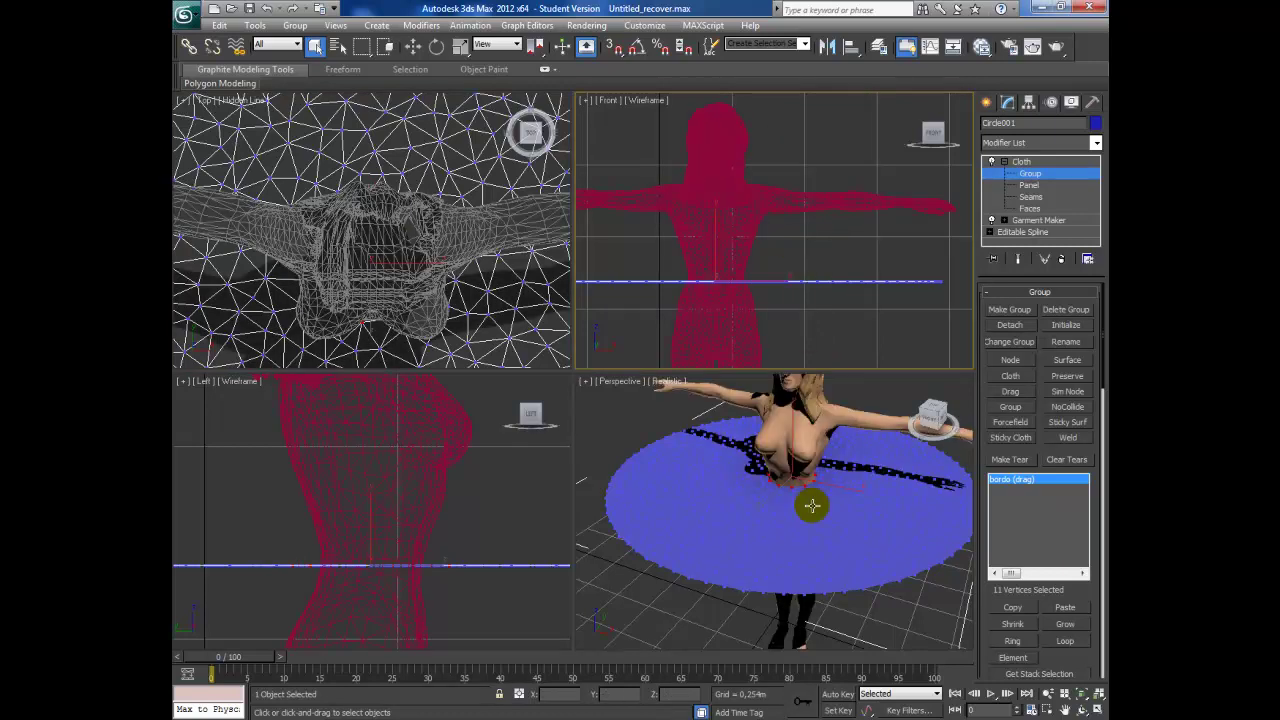
{"action": "left_click", "coordinate": [1066, 710]}
{"action": "scroll", "coordinate": [763, 533], "scroll_direction": "down", "scroll_amount": 3}
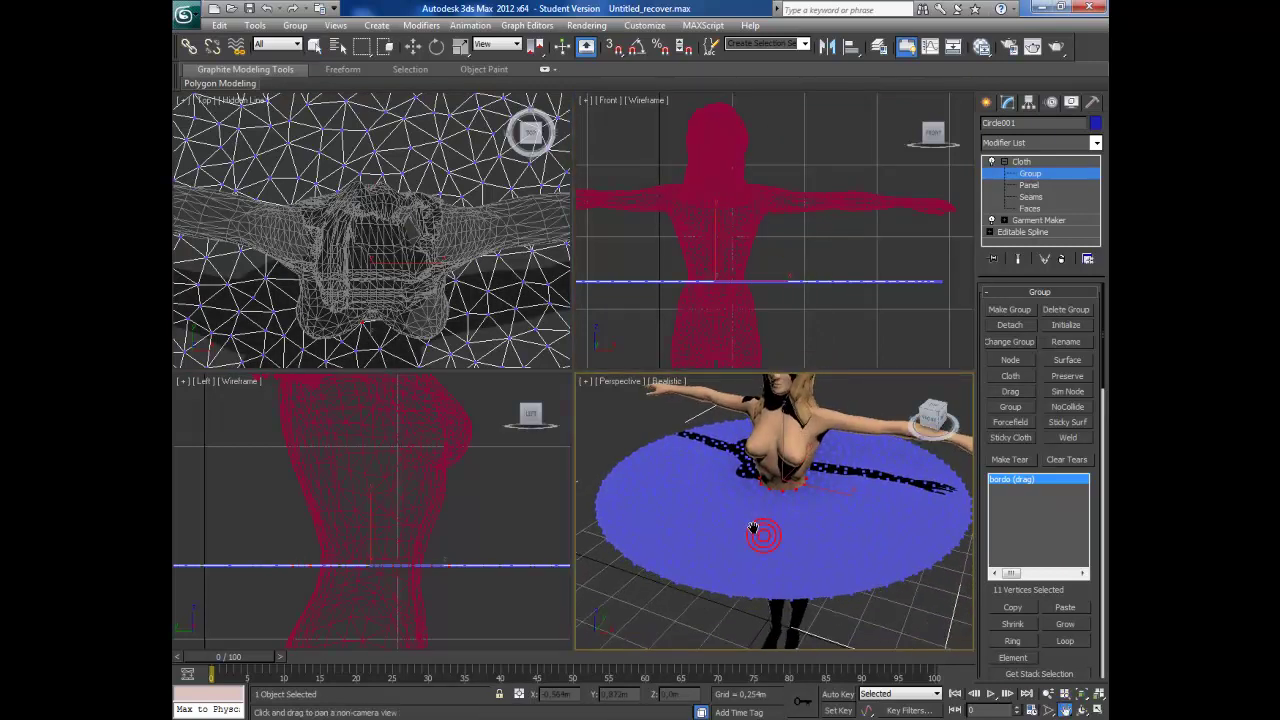
{"action": "scroll", "coordinate": [758, 531], "scroll_direction": "down", "scroll_amount": 2}
{"action": "scroll", "coordinate": [766, 509], "scroll_direction": "up", "scroll_amount": 4}
{"action": "right_click", "coordinate": [777, 509]}
{"action": "left_click", "coordinate": [1018, 161]}
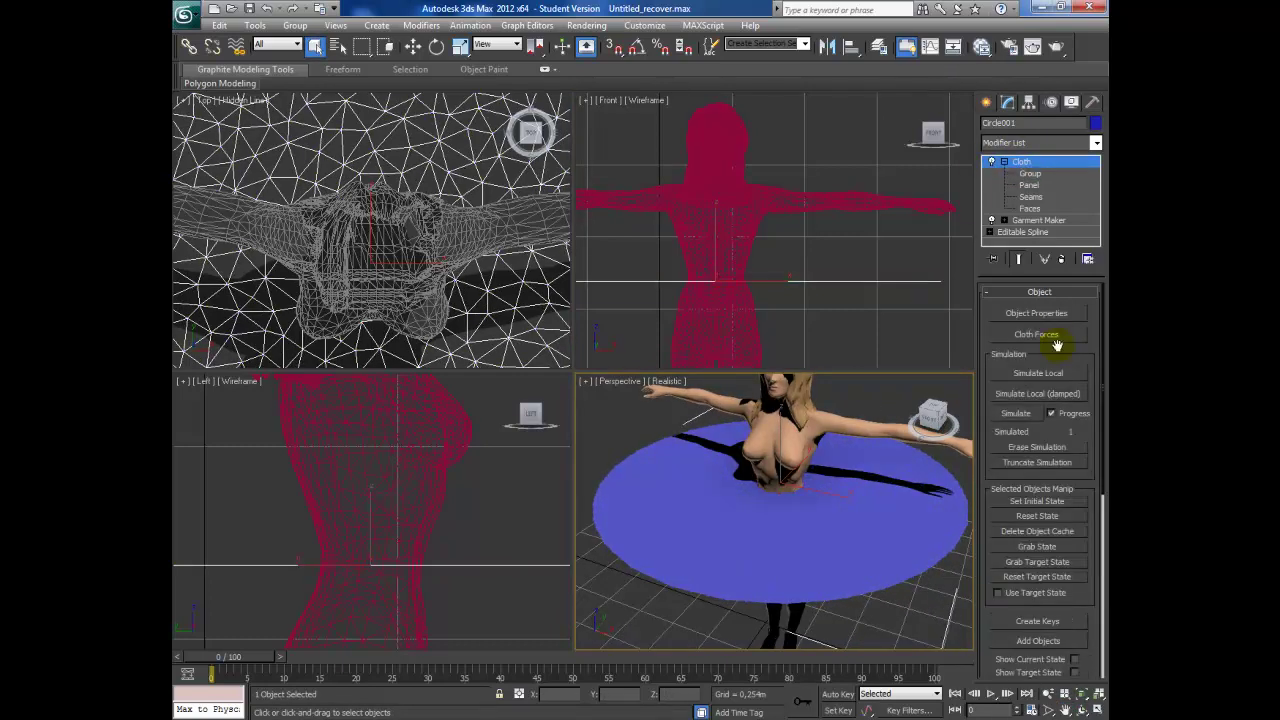
Set Circle001 as a Cloth object with the Silk preset (U/V Bend 15.0).
{"action": "left_click", "coordinate": [1049, 313]}
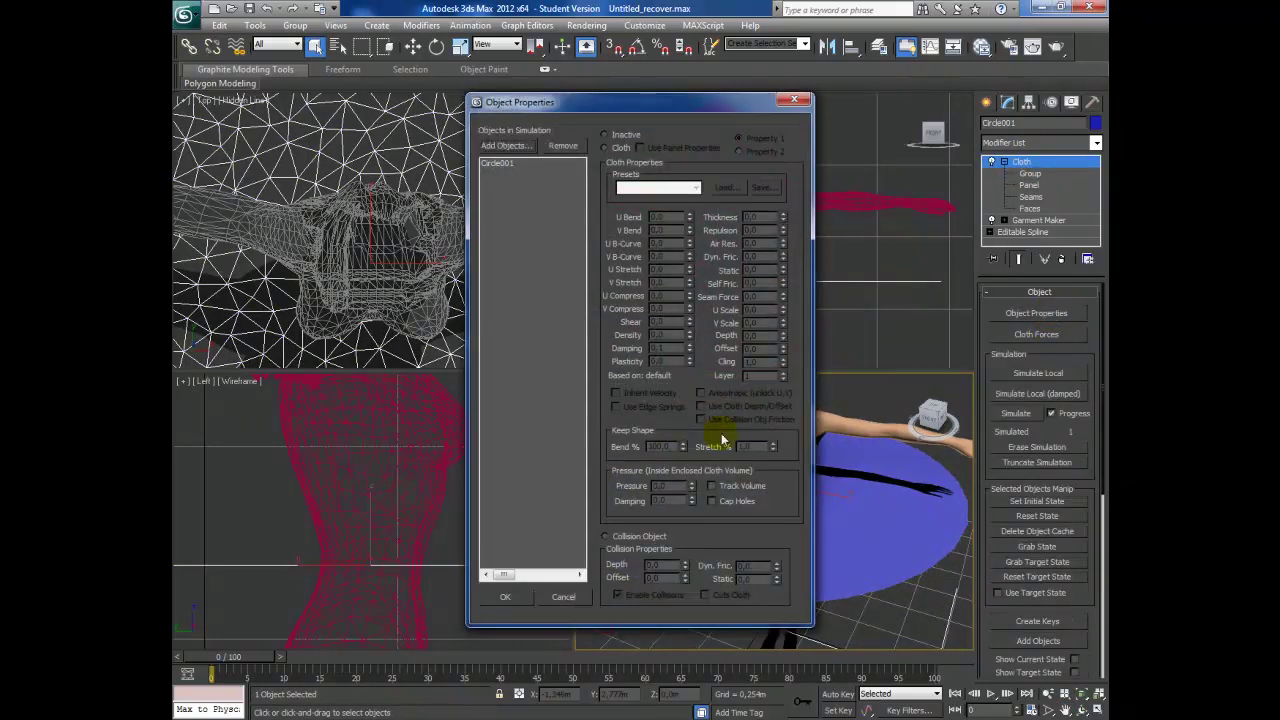
{"action": "left_click_drag", "start_coordinate": [585, 107], "coordinate": [363, 133]}
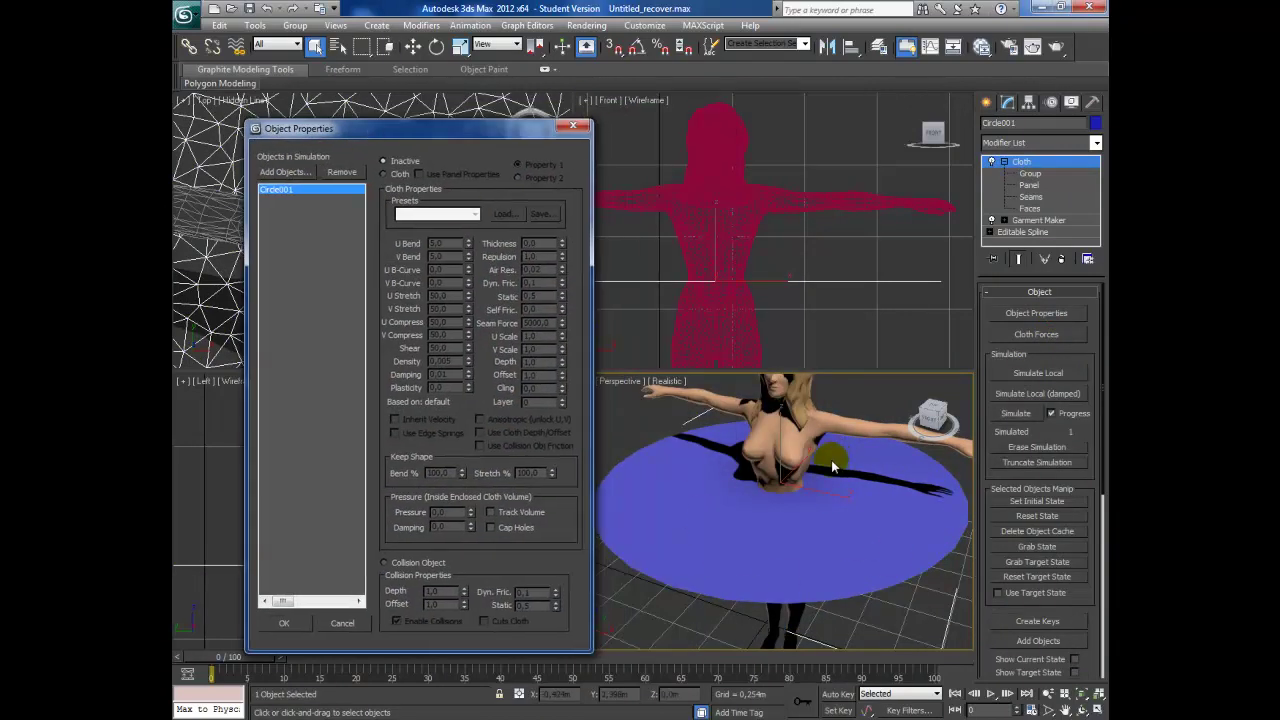
{"action": "left_click", "coordinate": [383, 175]}
{"action": "left_click", "coordinate": [459, 214]}
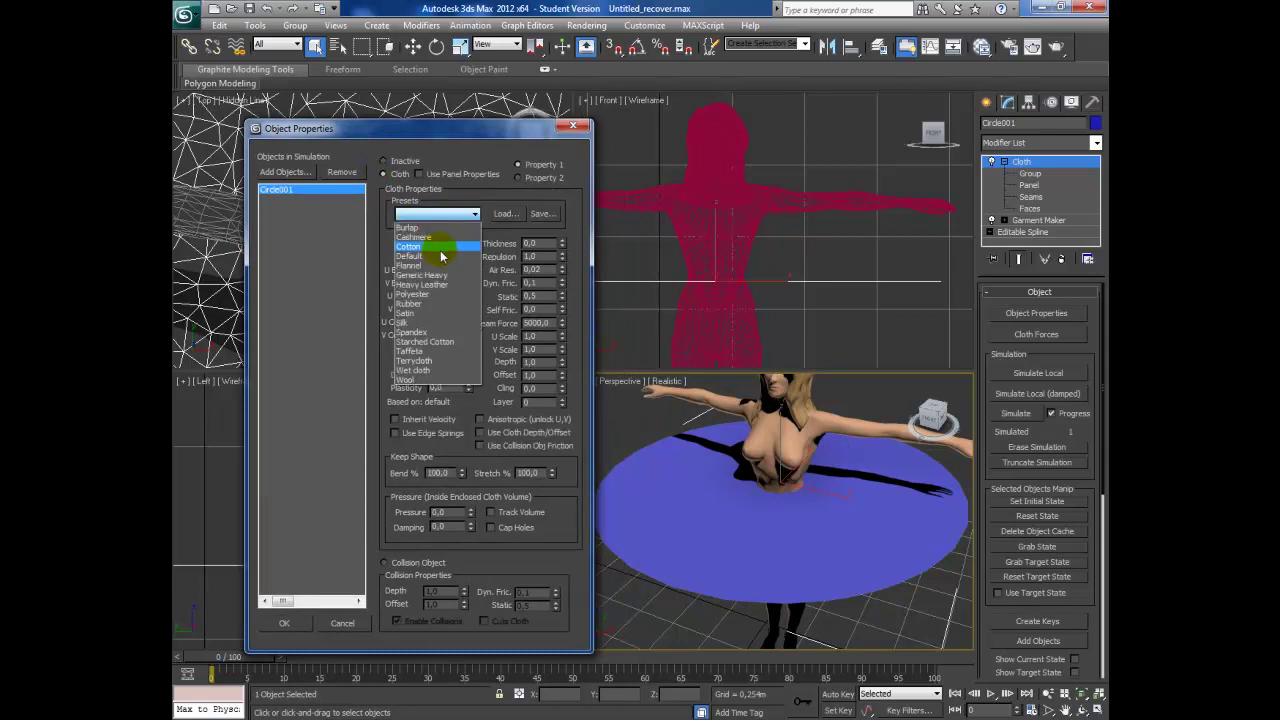
{"action": "left_click", "coordinate": [425, 324]}
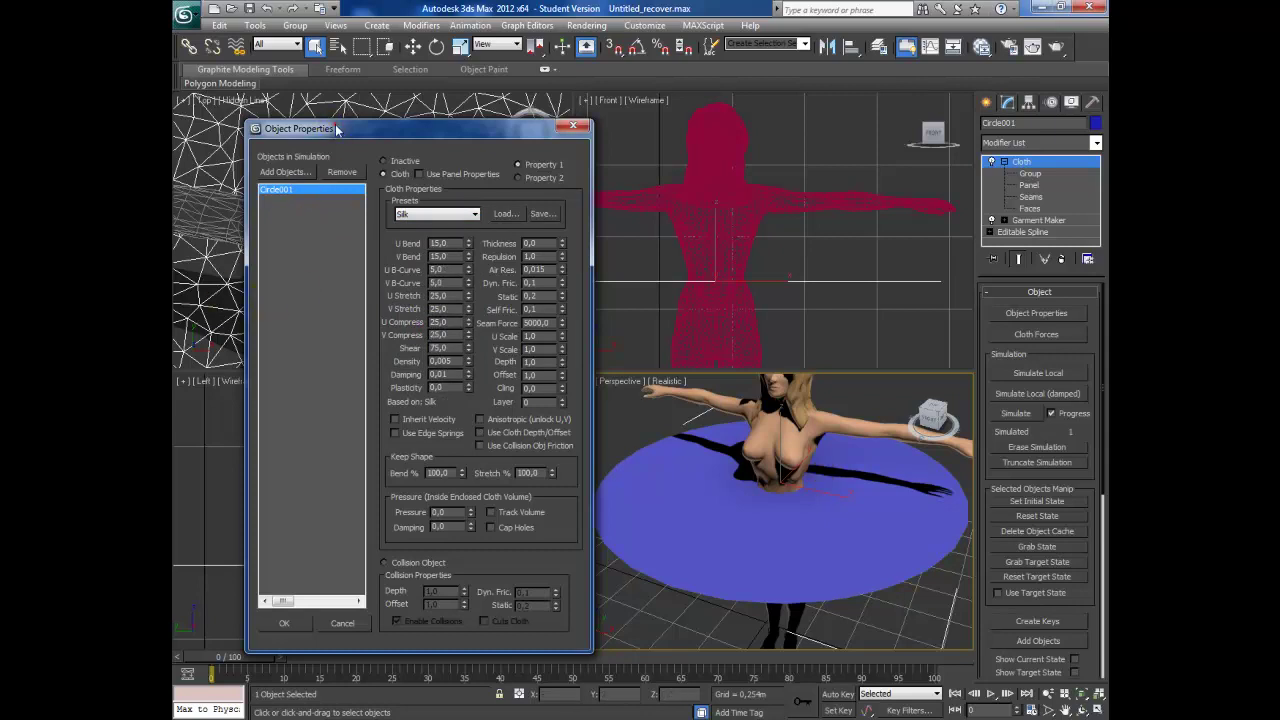
{"action": "left_click_drag", "start_coordinate": [336, 129], "coordinate": [363, 140]}
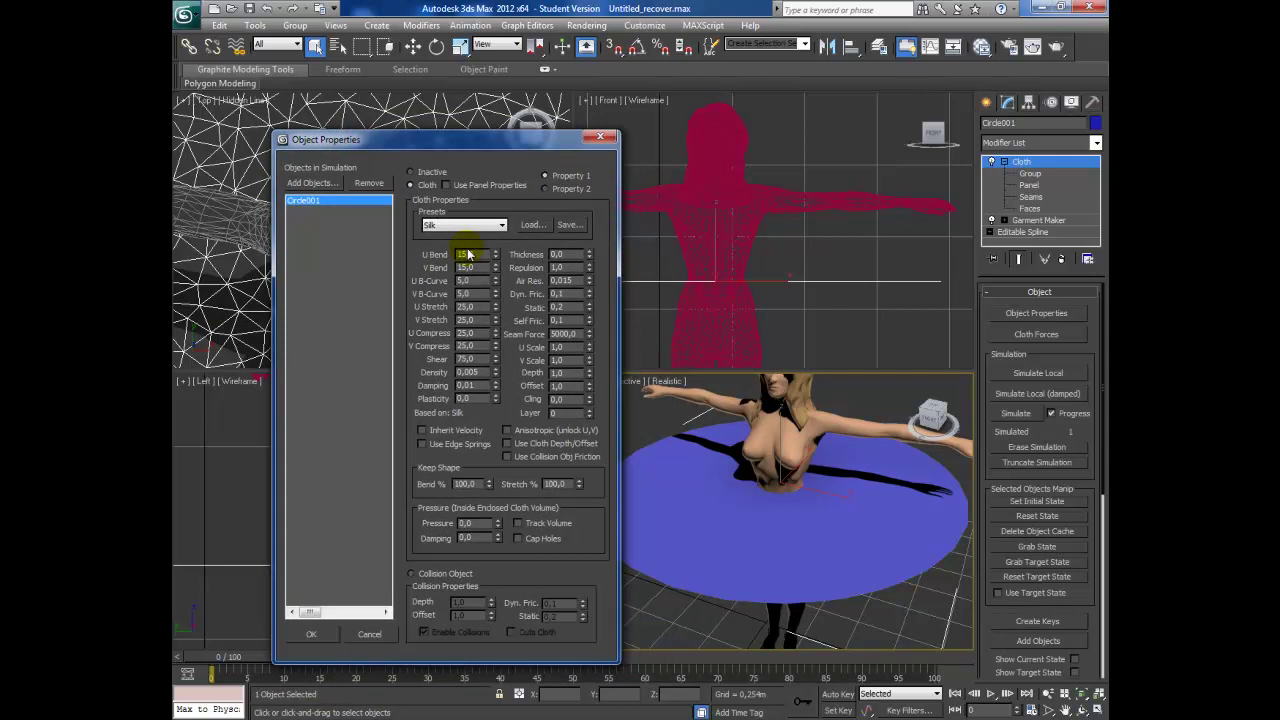
Add Fem5 5 as a collision object and start Simulate Local (damped).
{"action": "left_click", "coordinate": [328, 186]}
{"action": "left_click", "coordinate": [331, 170]}
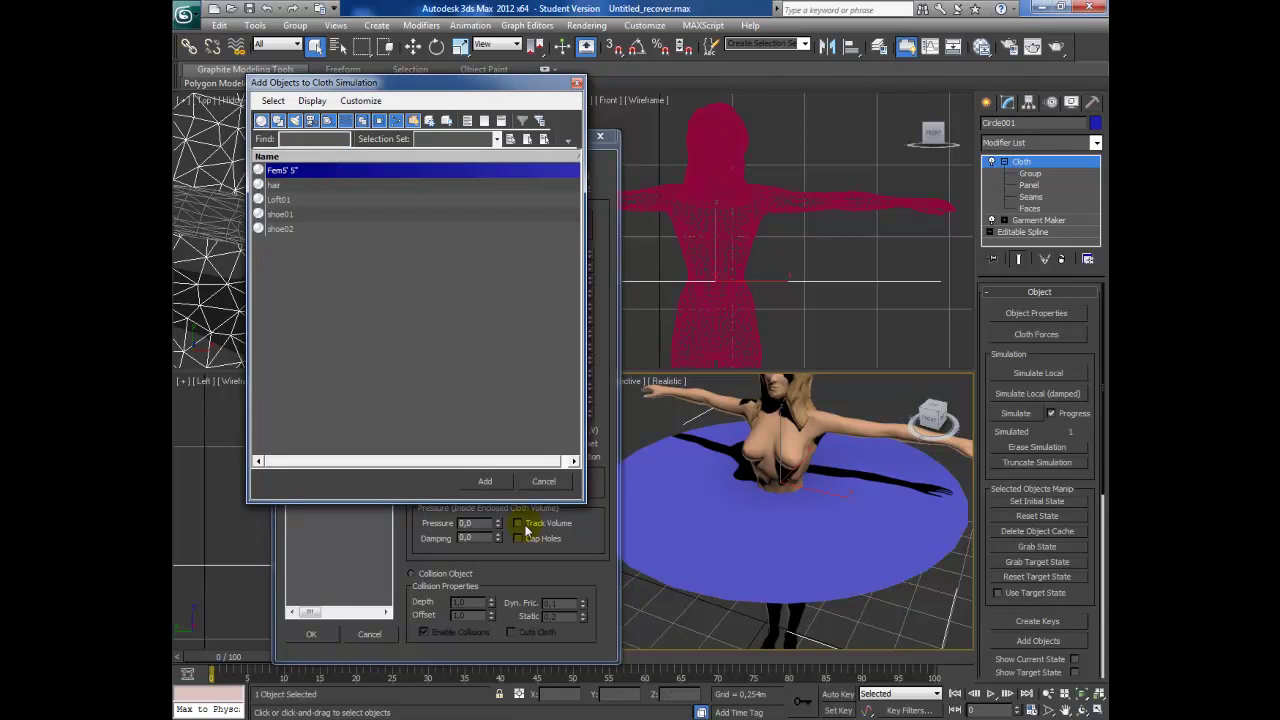
{"action": "left_click", "coordinate": [487, 481]}
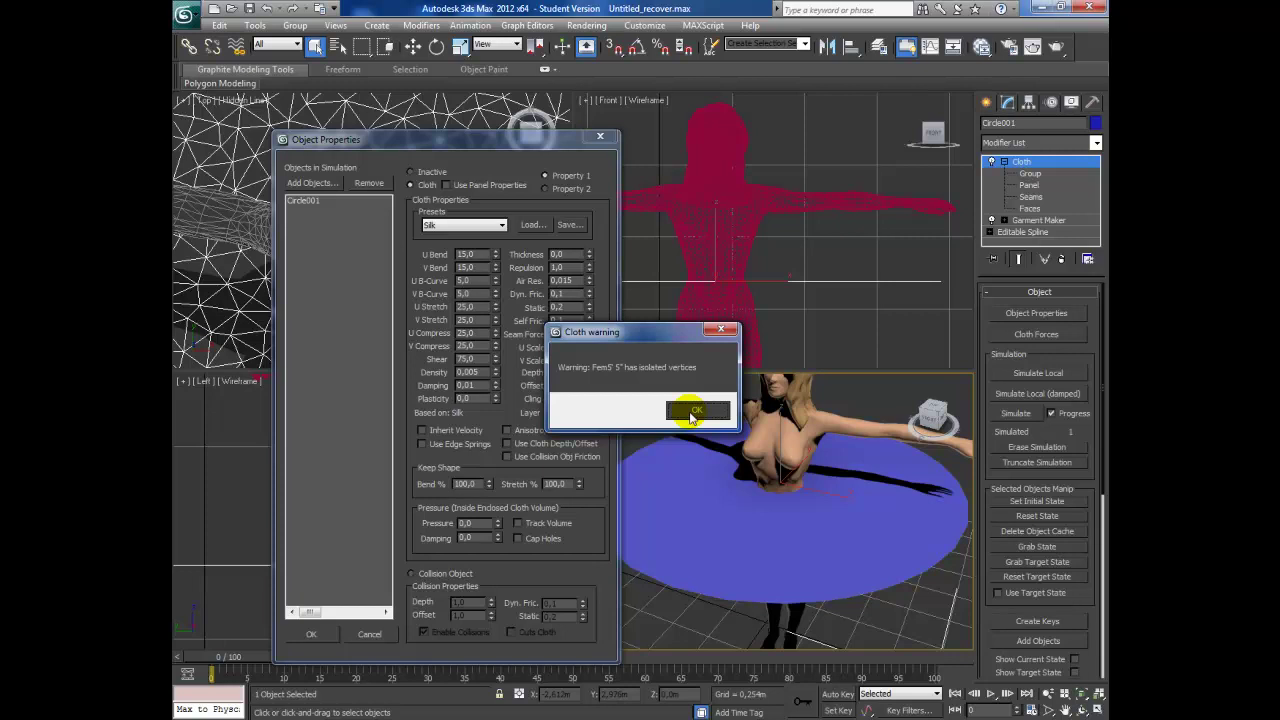
{"action": "left_click", "coordinate": [692, 414]}
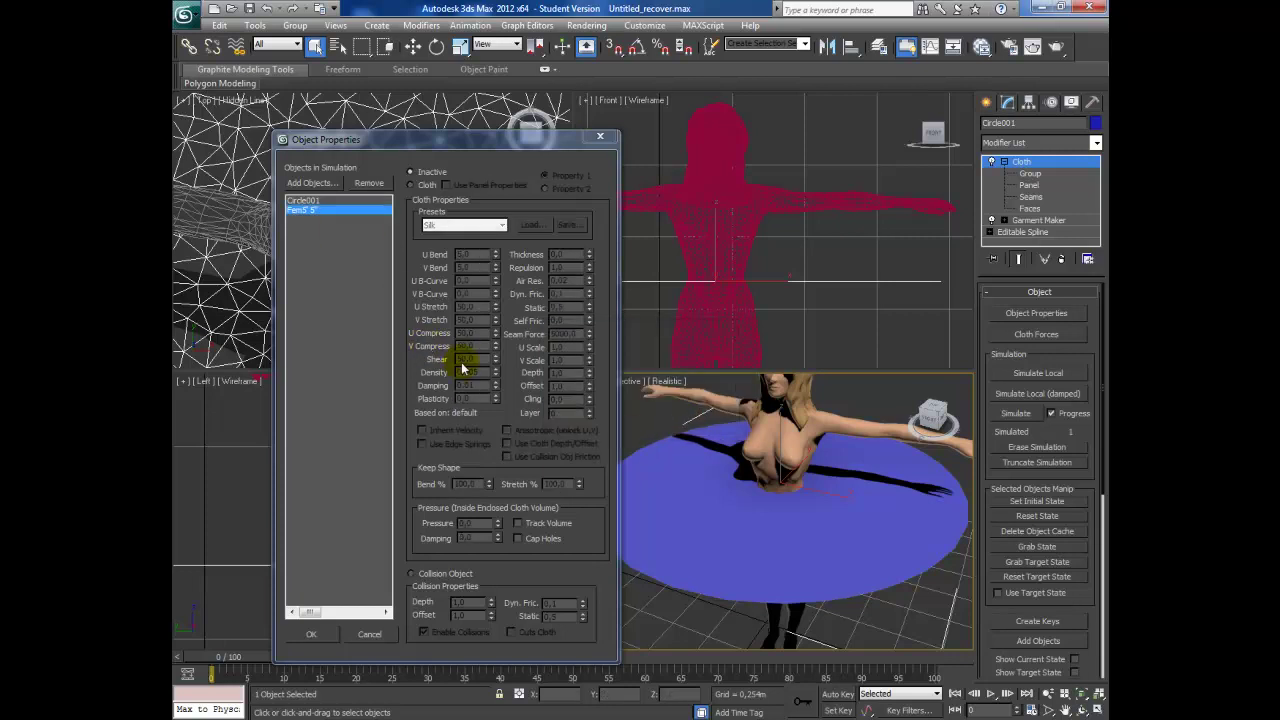
{"action": "left_click", "coordinate": [411, 574]}
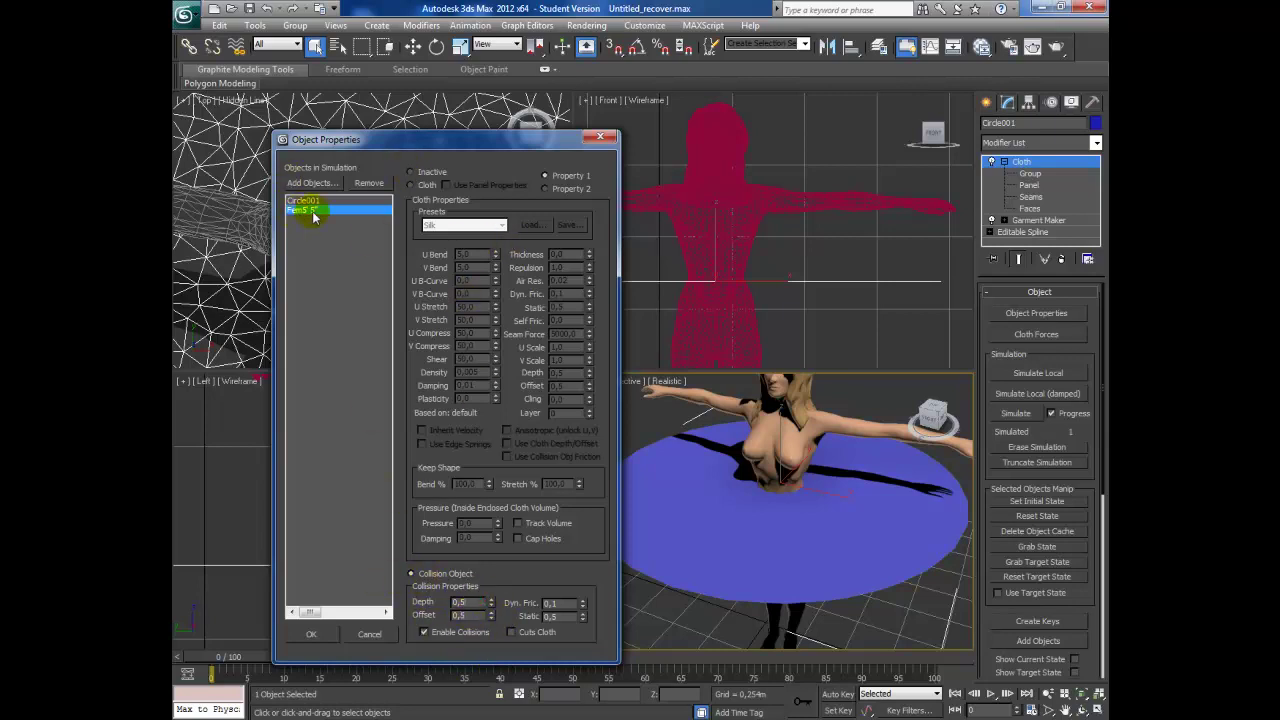
{"action": "left_click", "coordinate": [328, 640]}
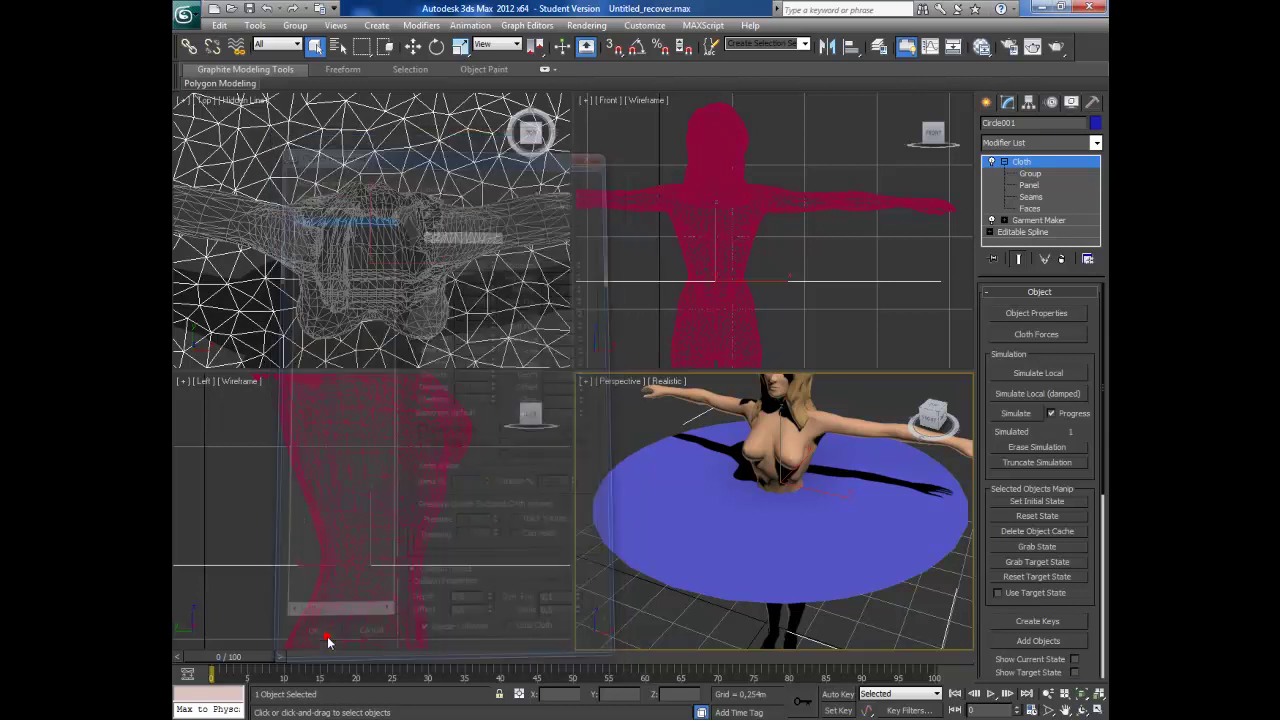
{"action": "left_click", "coordinate": [1022, 396]}
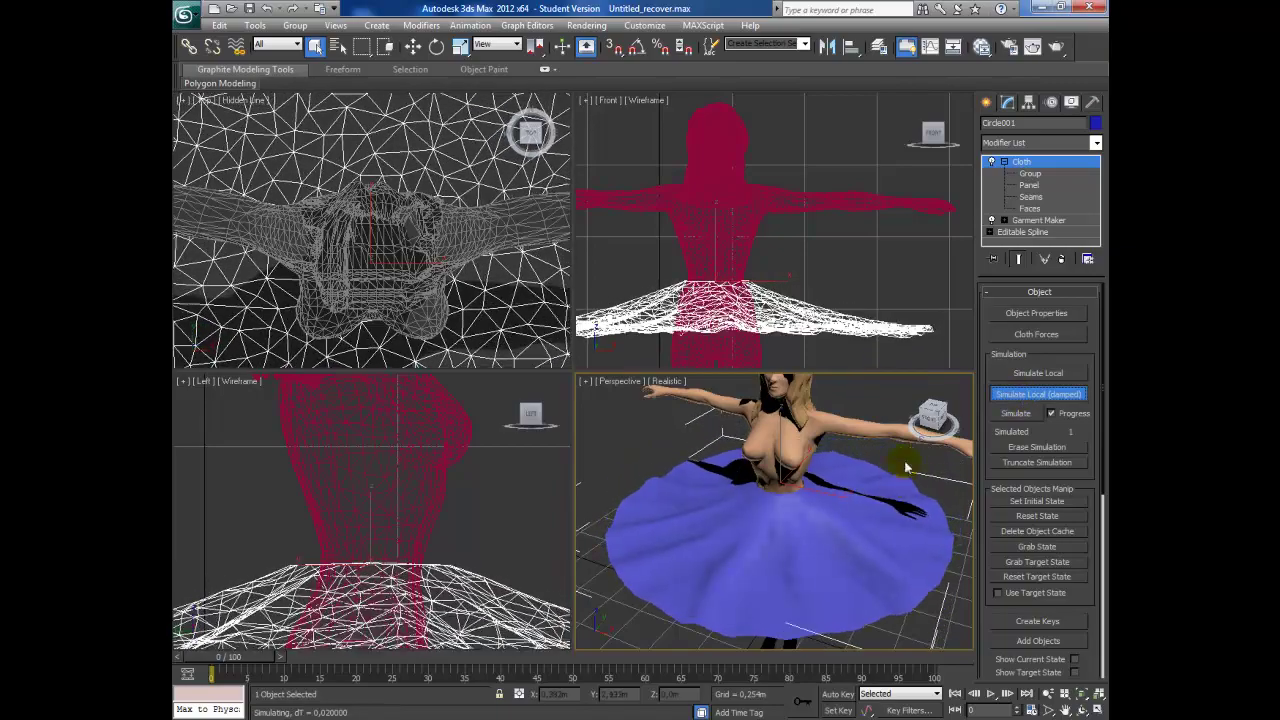
Pan, zoom and orbit the viewports while the silk drapes around the character's hips.
{"action": "middle_click_drag", "start_coordinate": [810, 530], "coordinate": [804, 535]}
{"action": "scroll", "coordinate": [804, 535], "scroll_direction": "down", "scroll_amount": 4}
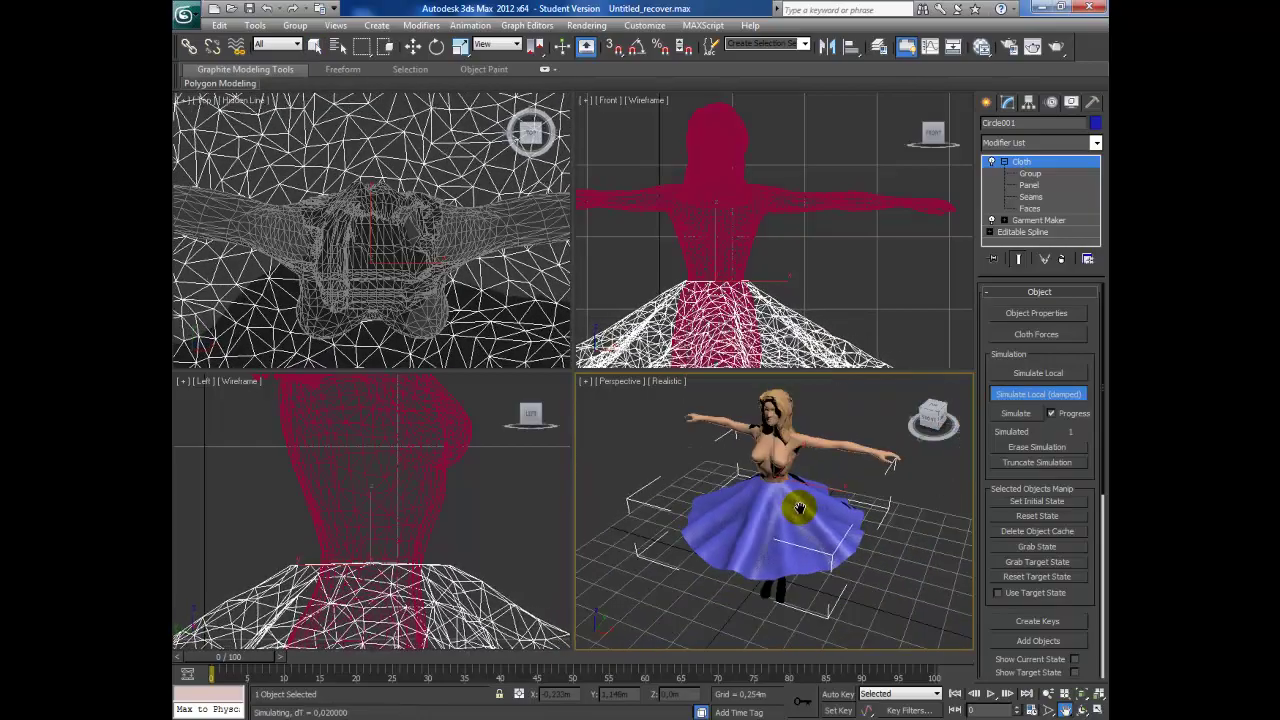
{"action": "scroll", "coordinate": [791, 515], "scroll_direction": "up", "scroll_amount": 5}
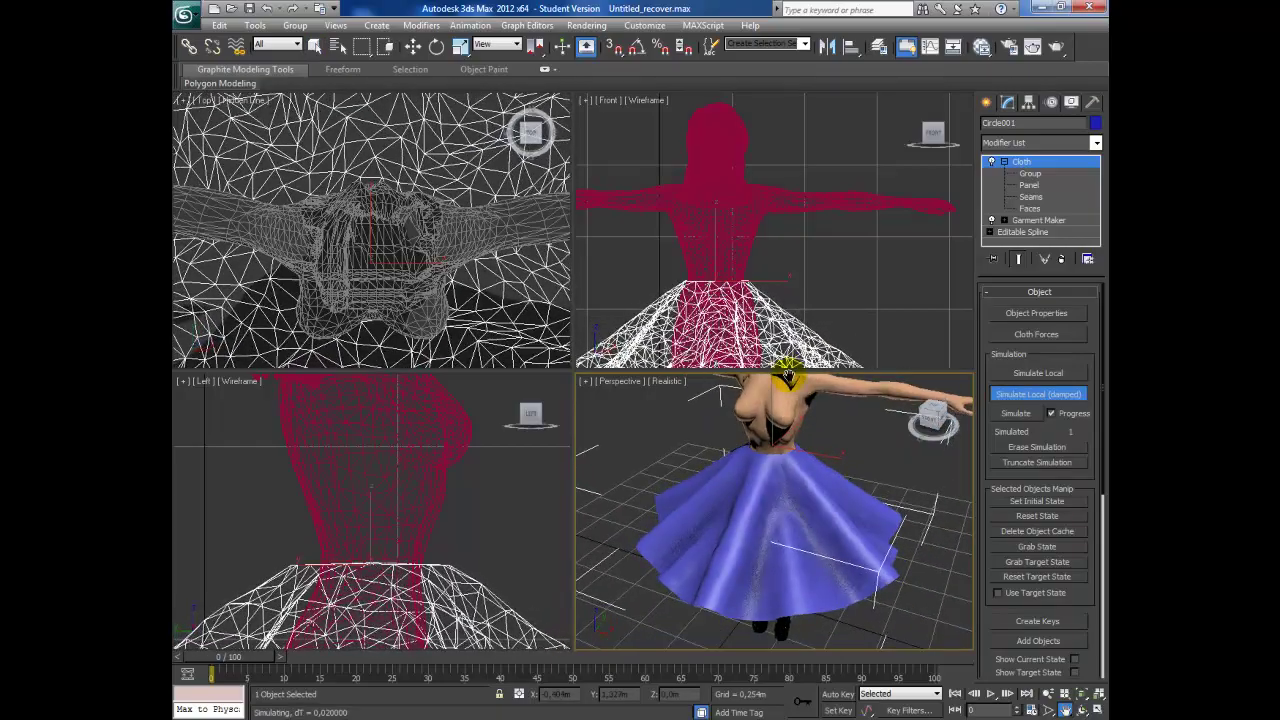
{"action": "middle_click_drag", "start_coordinate": [729, 291], "coordinate": [727, 211]}
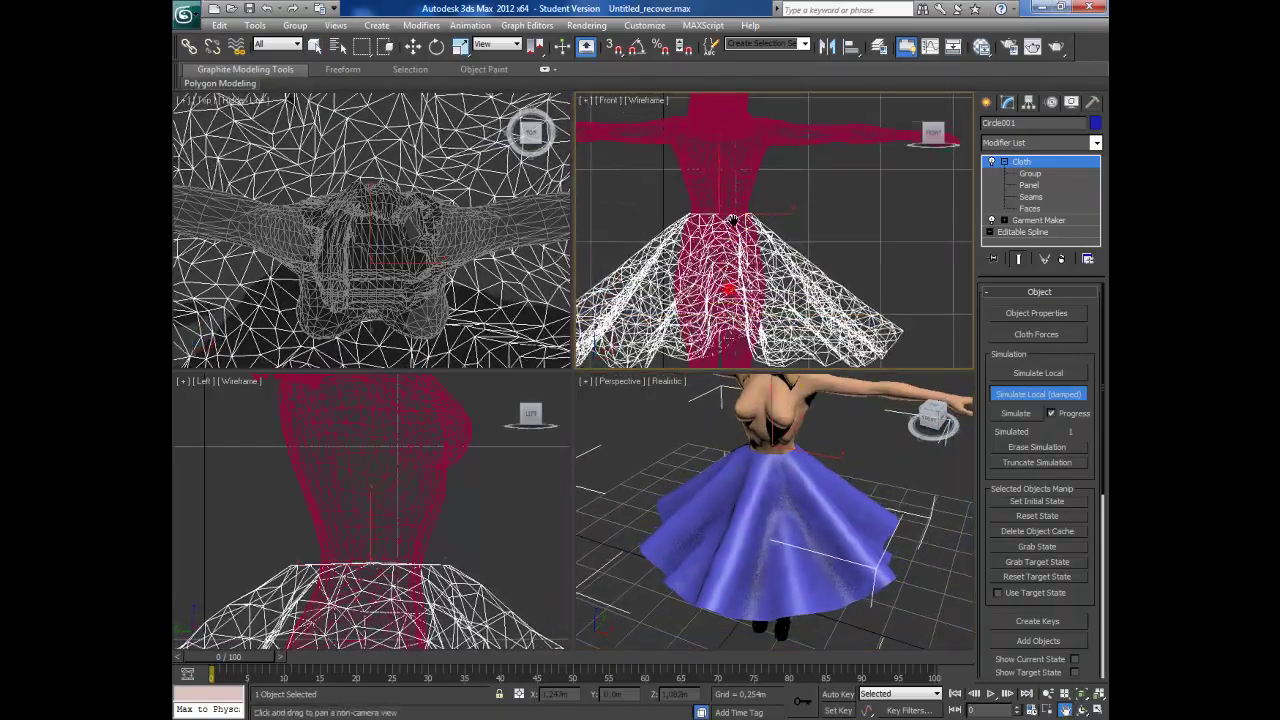
{"action": "left_click", "coordinate": [1079, 712]}
{"action": "mouse_move", "coordinate": [843, 523]}
{"action": "left_mouse_down"}
{"action": "mouse_move", "coordinate": [656, 489]}
{"action": "mouse_move", "coordinate": [677, 512]}
{"action": "mouse_move", "coordinate": [777, 513]}
{"action": "mouse_move", "coordinate": [790, 487]}
{"action": "left_mouse_up"}
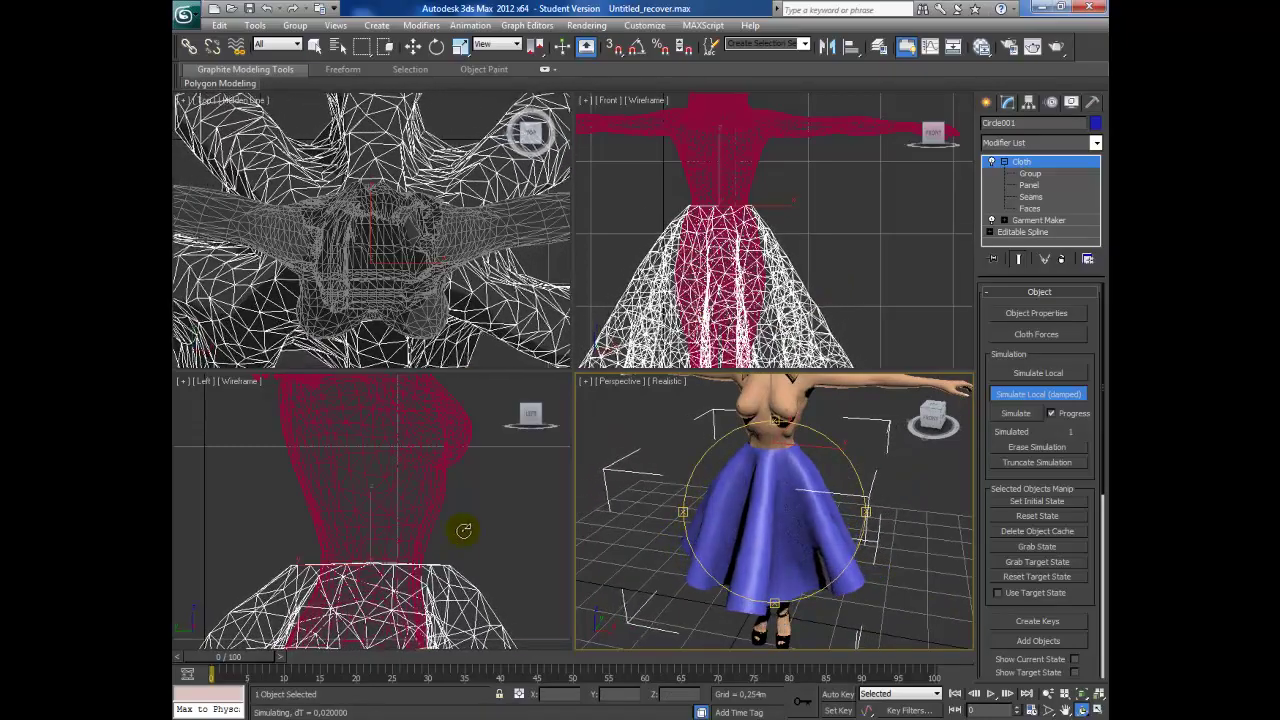
{"action": "right_click", "coordinate": [445, 503]}
{"action": "scroll", "coordinate": [418, 470], "scroll_direction": "down", "scroll_amount": 2}
{"action": "scroll", "coordinate": [416, 471], "scroll_direction": "down", "scroll_amount": 4}
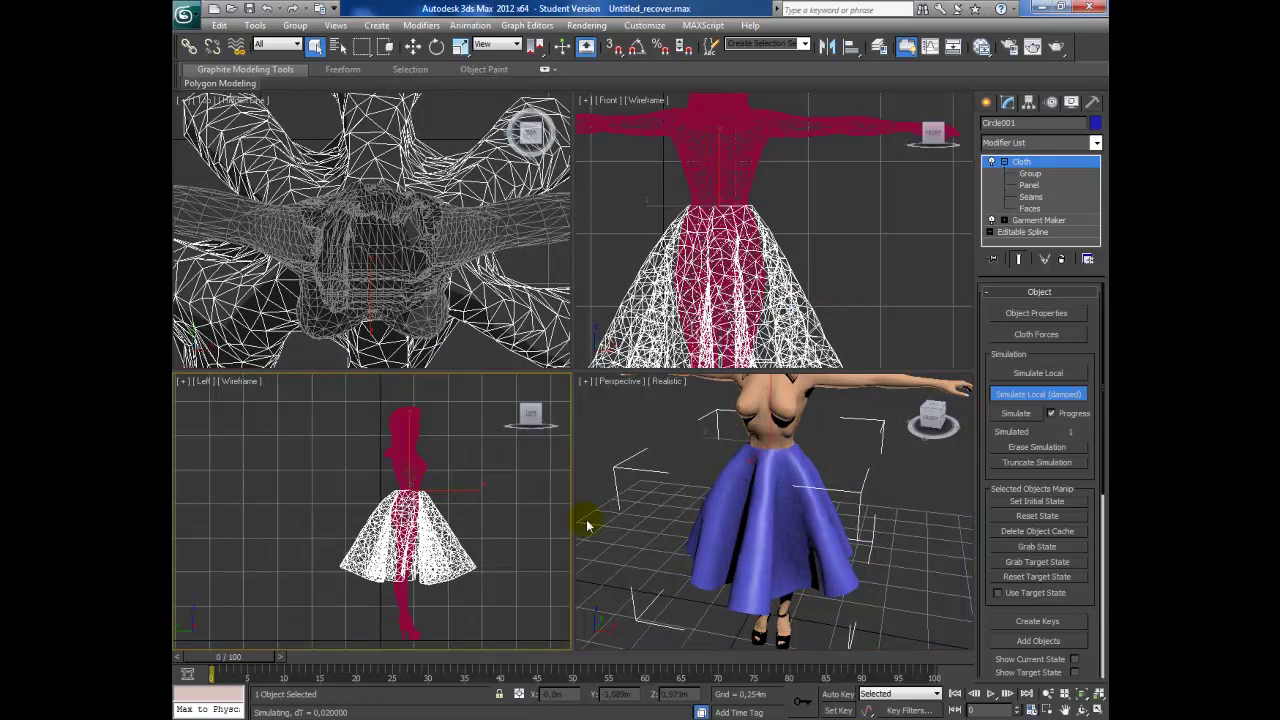
Stop the damped simulation and orbit Perspective to view the settled skirt folds.
{"action": "left_click", "coordinate": [1021, 396]}
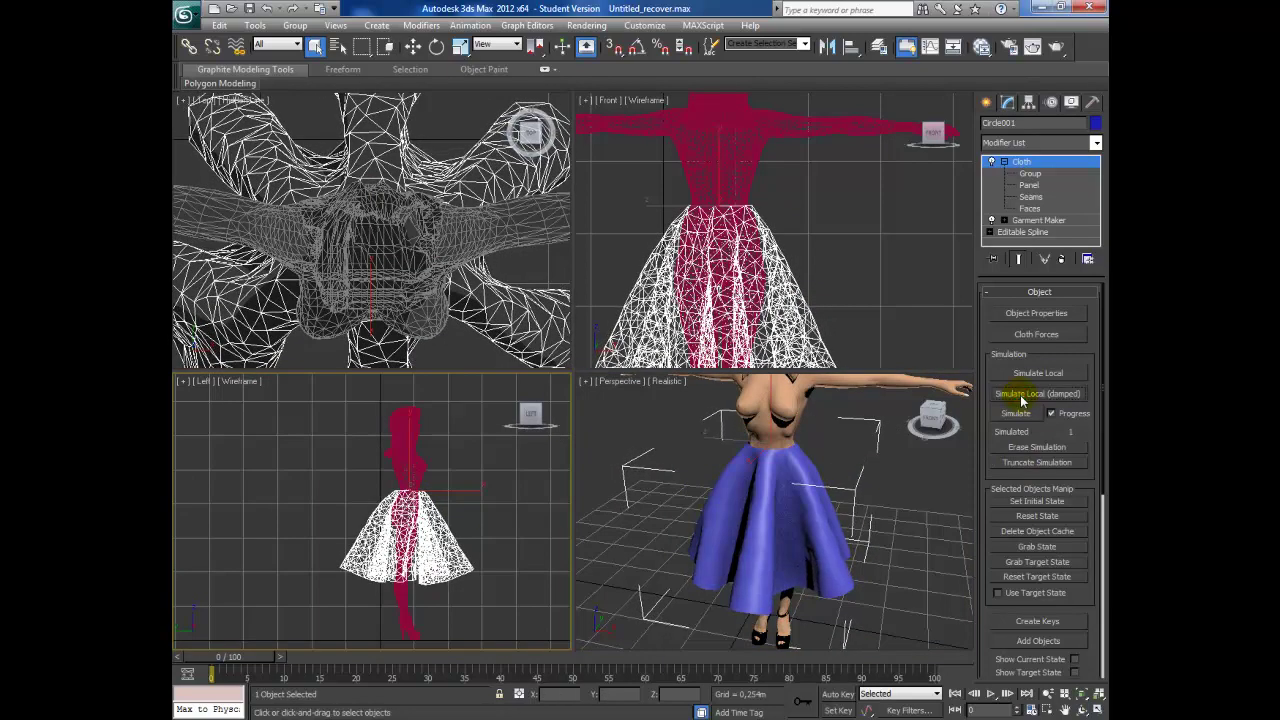
{"action": "left_click", "coordinate": [1081, 710]}
{"action": "mouse_move", "coordinate": [745, 470]}
{"action": "left_mouse_down"}
{"action": "mouse_move", "coordinate": [737, 457]}
{"action": "mouse_move", "coordinate": [697, 457]}
{"action": "mouse_move", "coordinate": [686, 429]}
{"action": "mouse_move", "coordinate": [771, 586]}
{"action": "mouse_move", "coordinate": [900, 500]}
{"action": "mouse_move", "coordinate": [963, 540]}
{"action": "mouse_move", "coordinate": [748, 583]}
{"action": "left_mouse_up"}
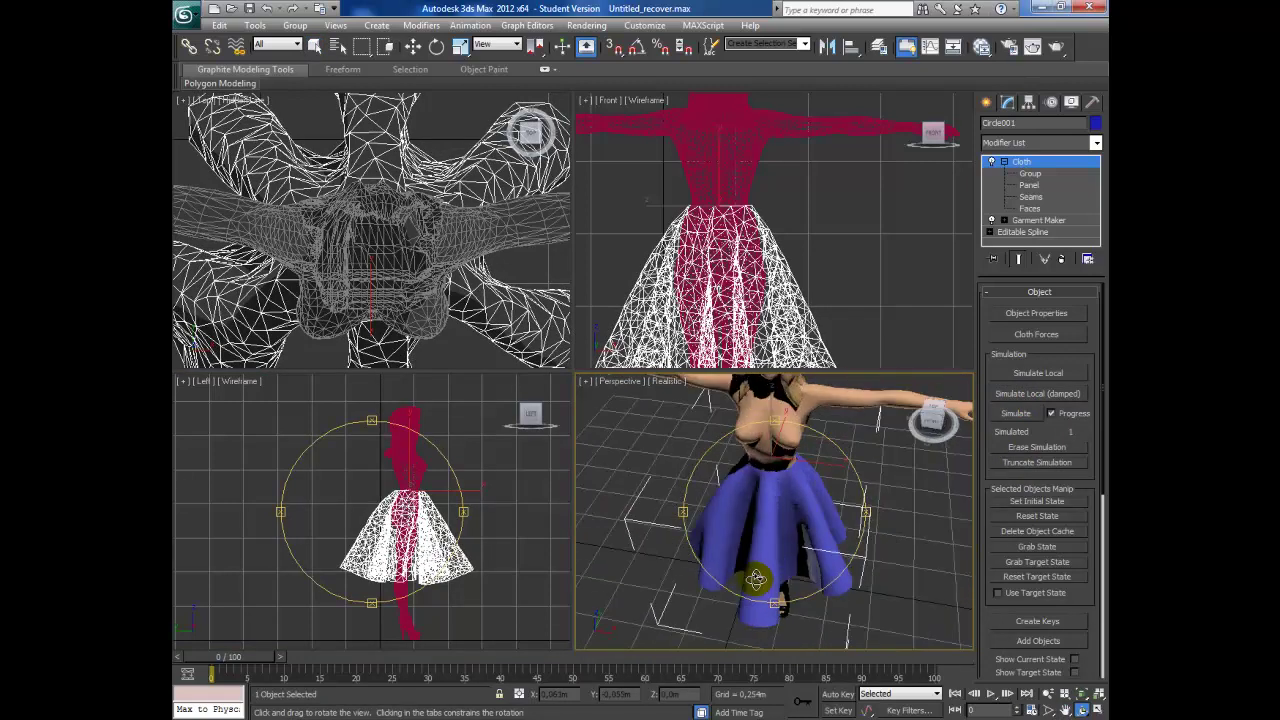
Put an FFD 2x2x2 modifier above Cloth on Circle001 and reselect the skirt.
{"action": "left_click", "coordinate": [1077, 161]}
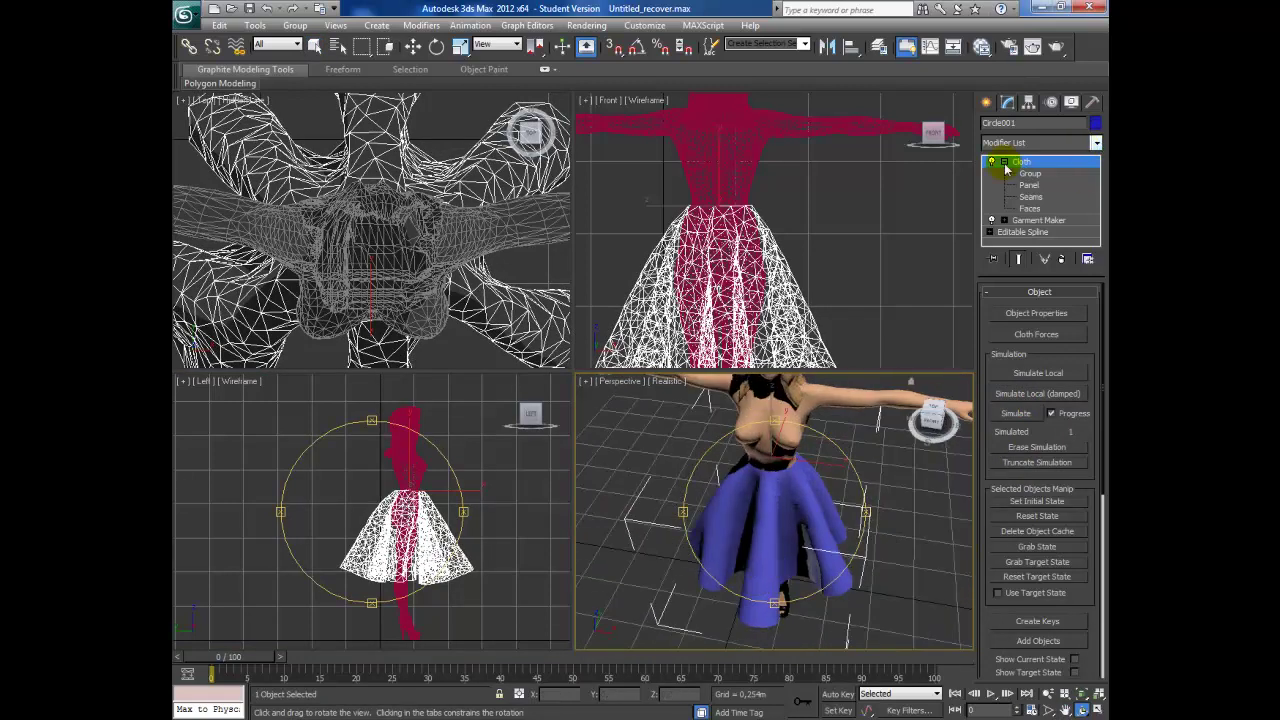
{"action": "left_click", "coordinate": [1097, 143]}
{"action": "left_click", "coordinate": [1028, 557]}
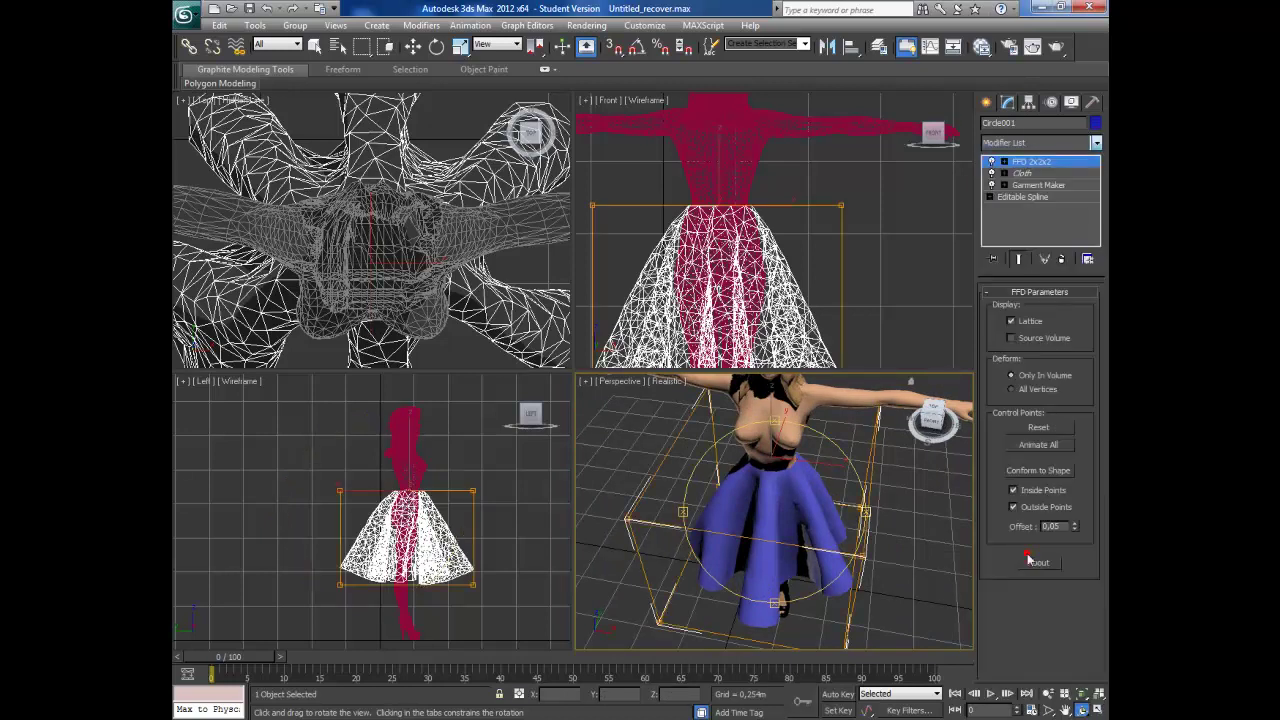
{"action": "right_click", "coordinate": [856, 230]}
{"action": "scroll", "coordinate": [828, 242], "scroll_direction": "down", "scroll_amount": 3}
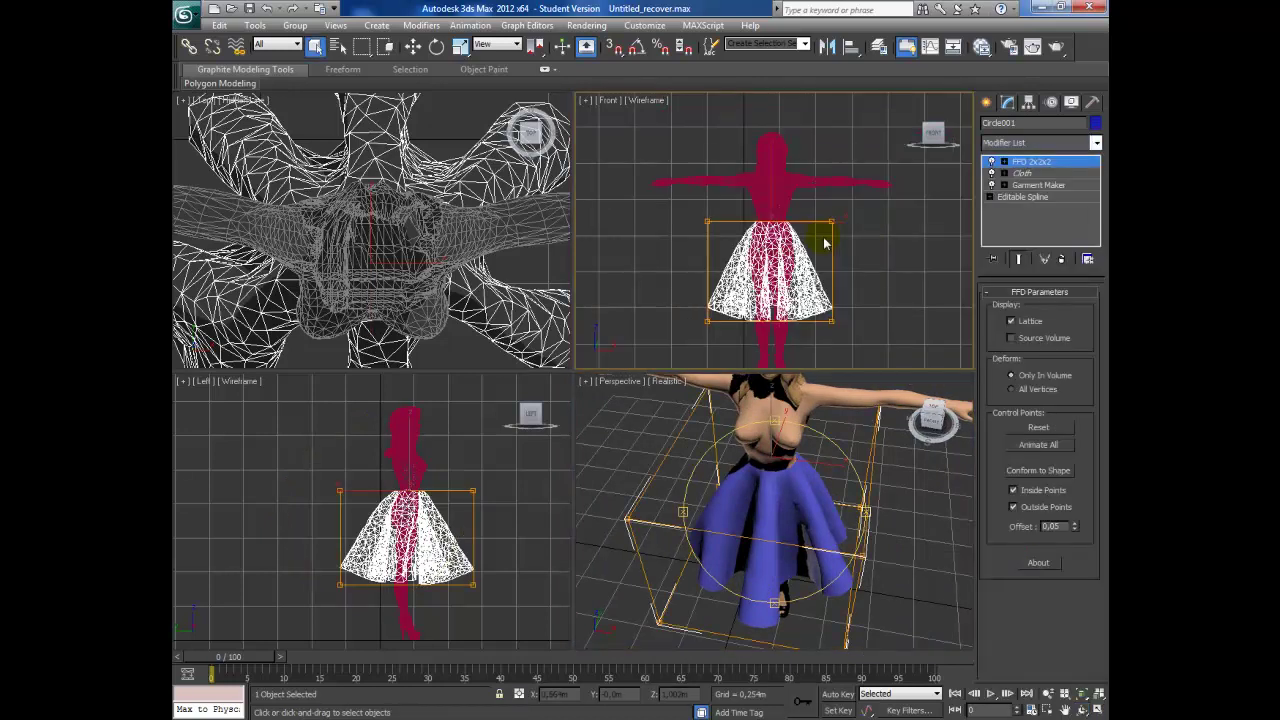
{"action": "left_click", "coordinate": [458, 506]}
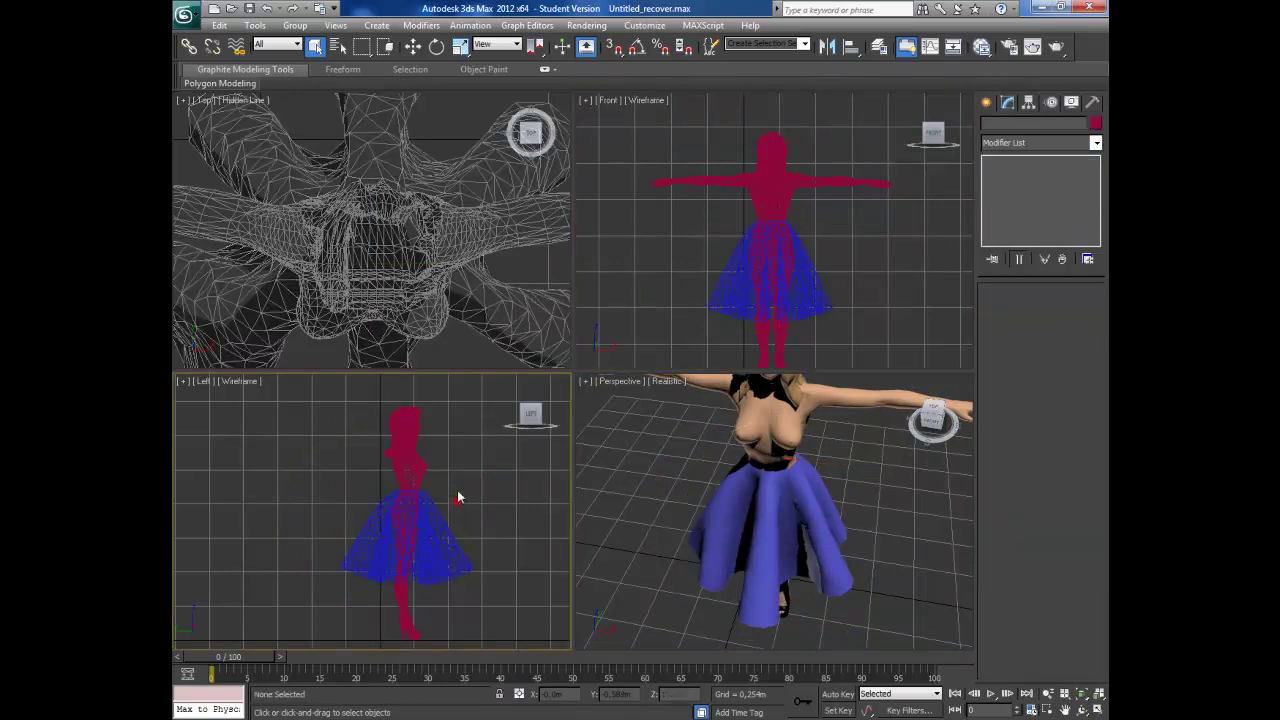
{"action": "left_click", "coordinate": [417, 514]}
Move FFD 2x2x2 control points in the Left viewport, then check the skirt from above.
{"action": "left_click", "coordinate": [1004, 162]}
{"action": "left_click", "coordinate": [1040, 174]}
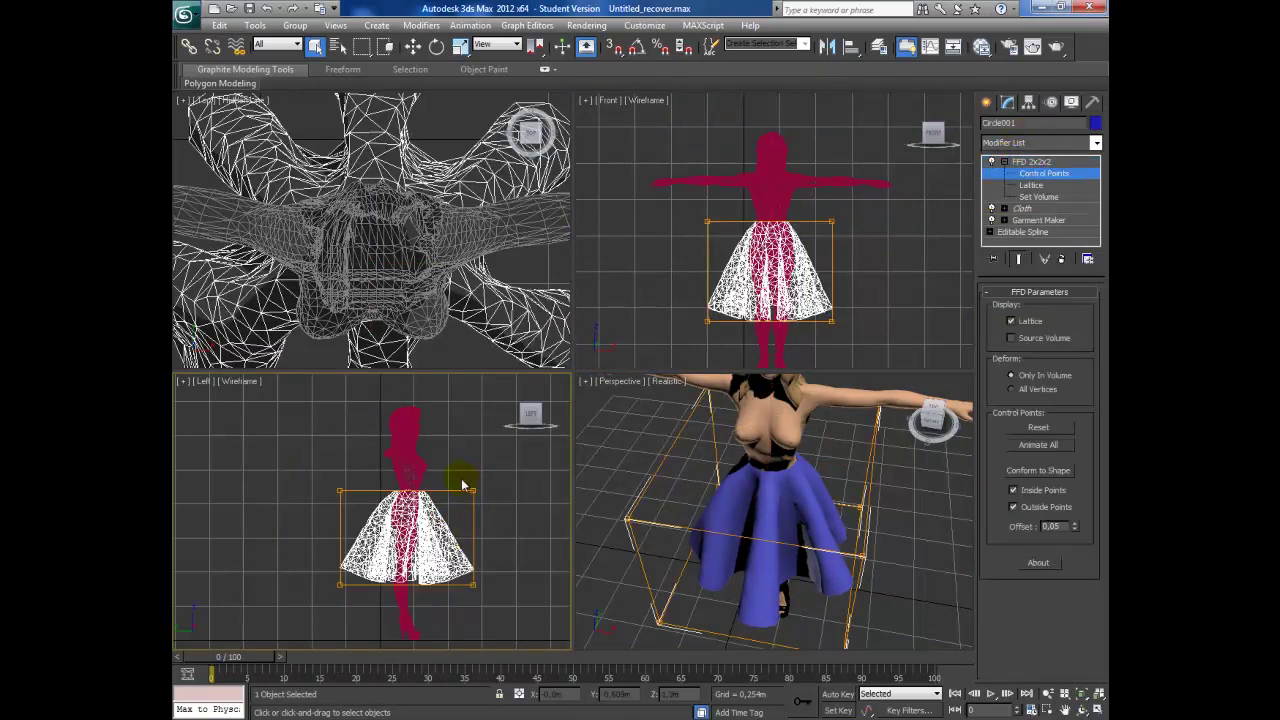
{"action": "scroll", "coordinate": [462, 485], "scroll_direction": "up", "scroll_amount": 3}
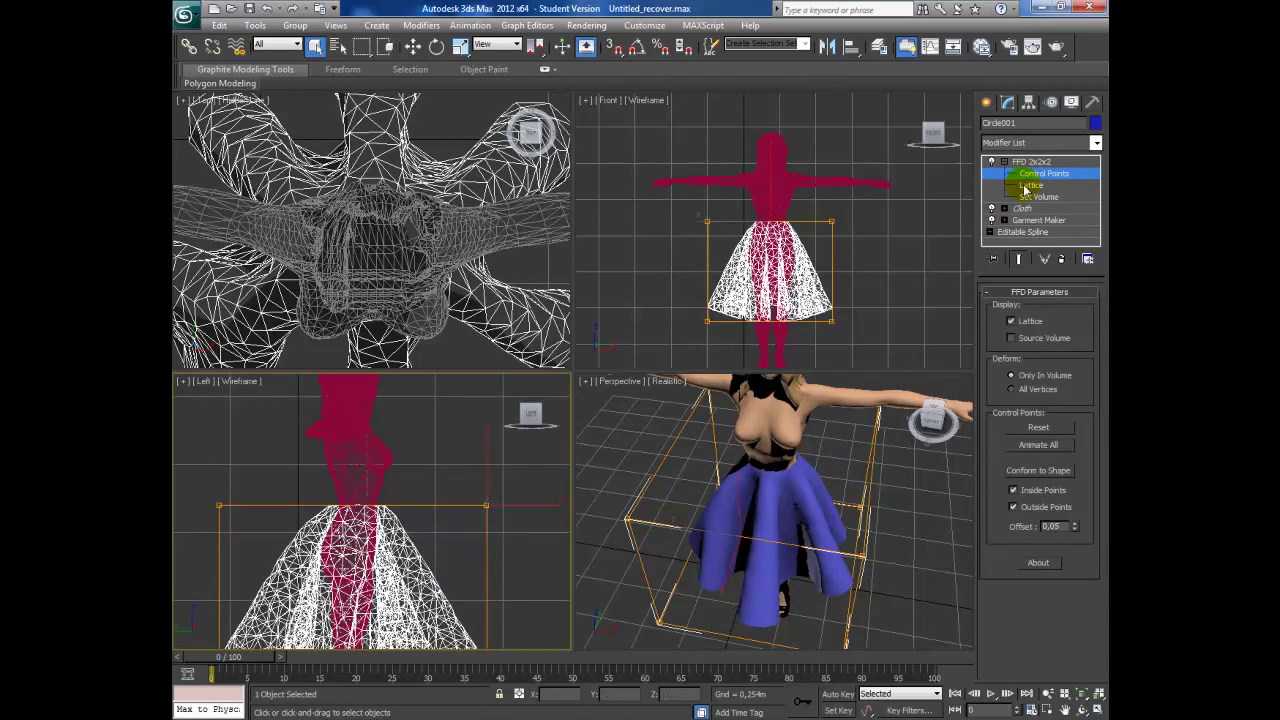
{"action": "key", "text": "w"}
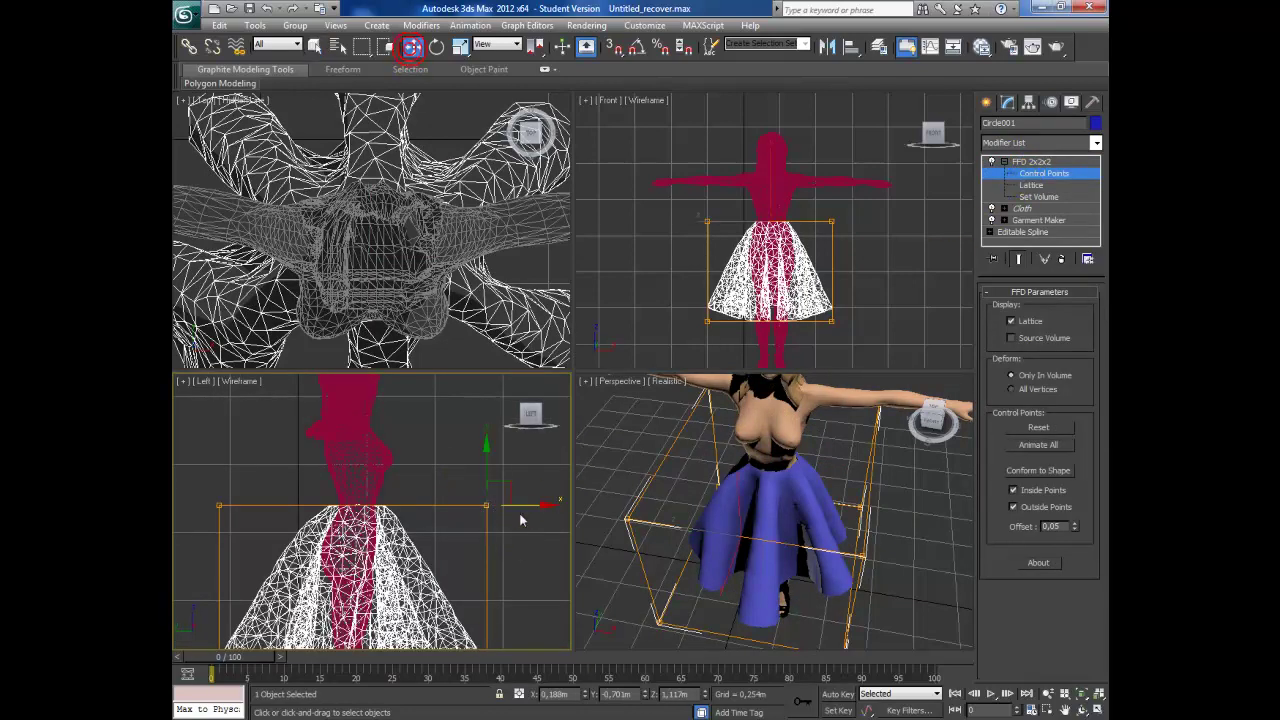
{"action": "left_click_drag", "start_coordinate": [522, 505], "coordinate": [521, 510]}
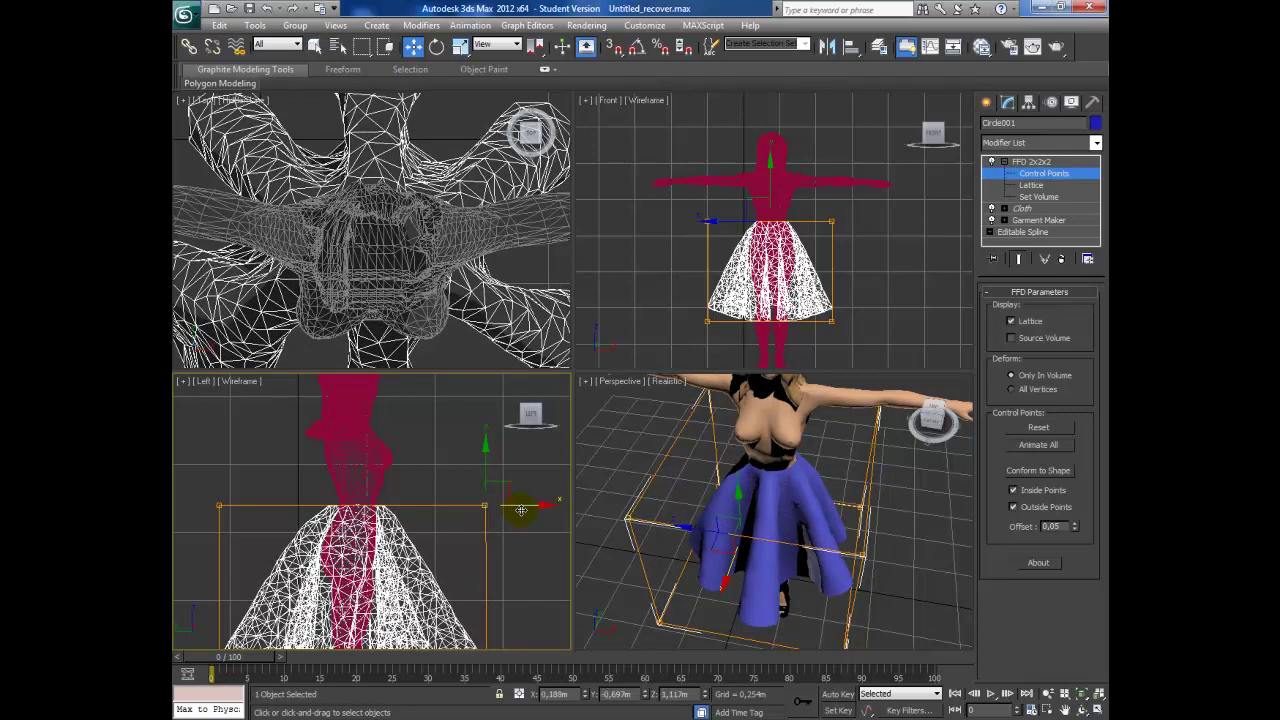
{"action": "mouse_move", "coordinate": [248, 538]}
{"action": "left_mouse_down"}
{"action": "mouse_move", "coordinate": [245, 510]}
{"action": "mouse_move", "coordinate": [257, 511]}
{"action": "left_mouse_up"}
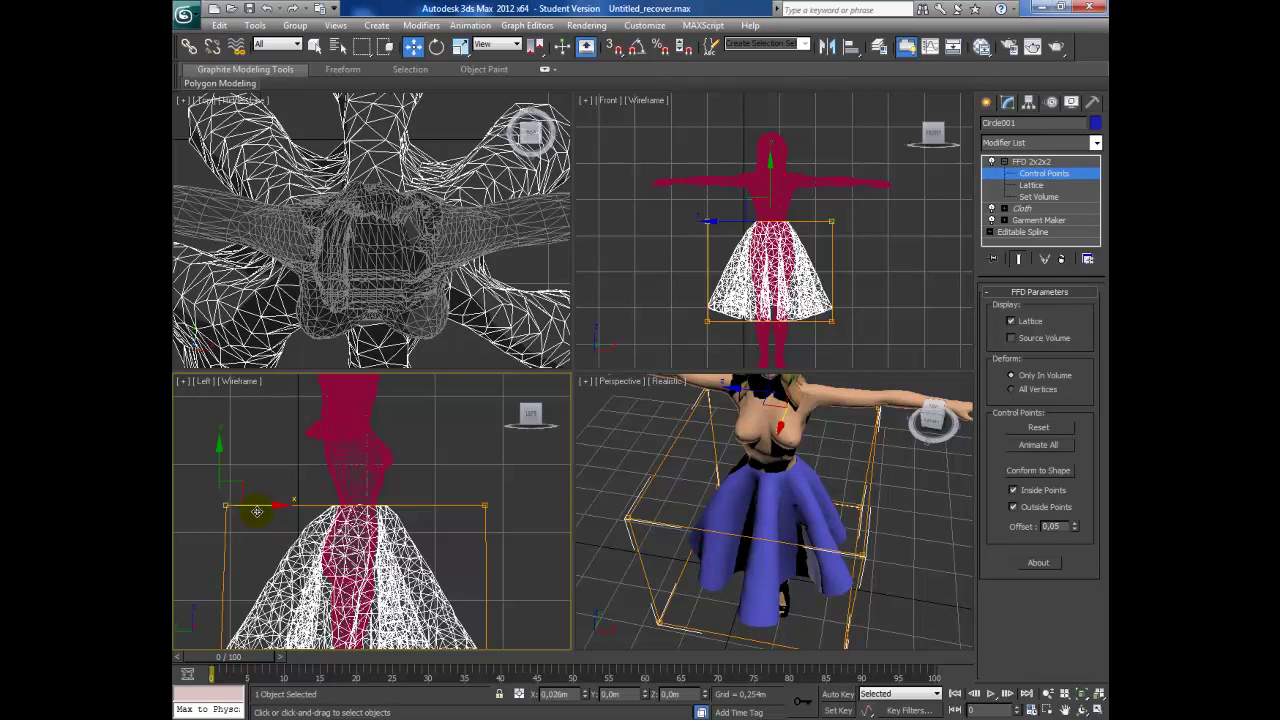
{"action": "left_click", "coordinate": [1080, 708]}
{"action": "mouse_move", "coordinate": [786, 485]}
{"action": "left_mouse_down"}
{"action": "mouse_move", "coordinate": [743, 472]}
{"action": "mouse_move", "coordinate": [726, 450]}
{"action": "mouse_move", "coordinate": [770, 507]}
{"action": "left_mouse_up"}
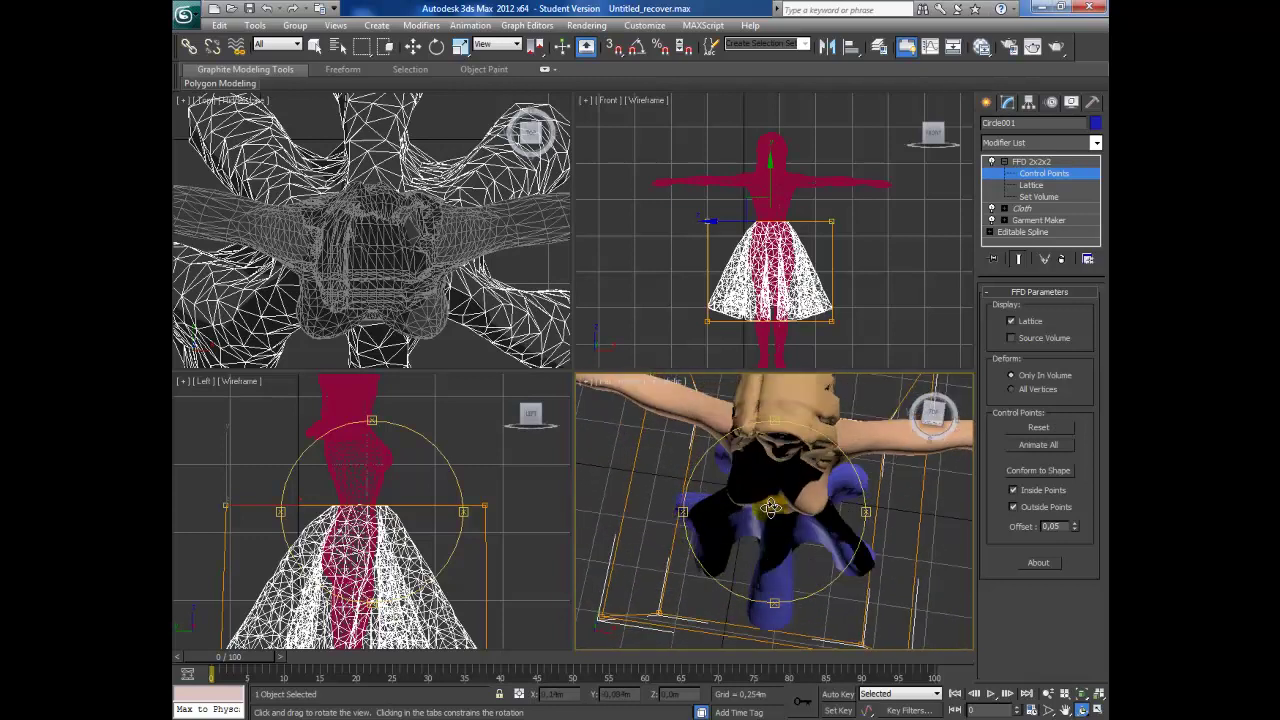
{"action": "right_click", "coordinate": [509, 548]}
Shift a lattice point left, select the waist point, and orbit Perspective to top-down.
{"action": "scroll", "coordinate": [505, 540], "scroll_direction": "up", "scroll_amount": 4}
{"action": "key", "text": "w"}
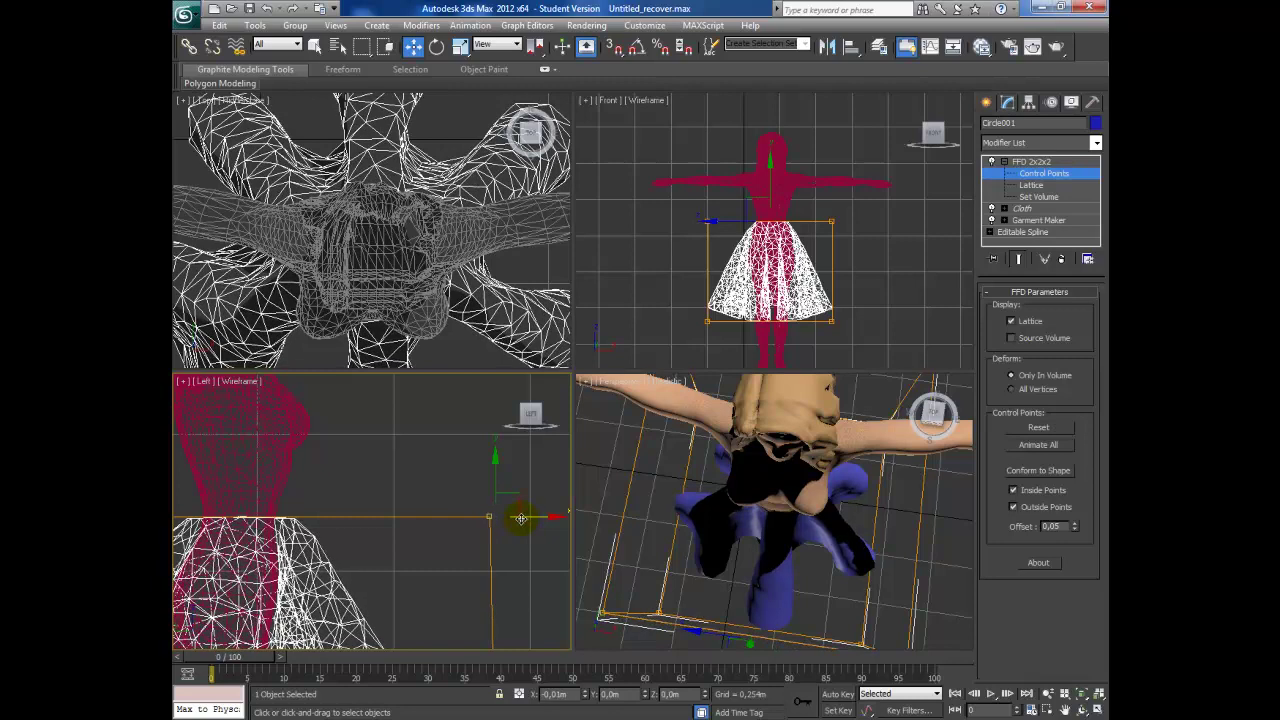
{"action": "left_click_drag", "start_coordinate": [526, 518], "coordinate": [457, 555]}
{"action": "key", "text": "z"}
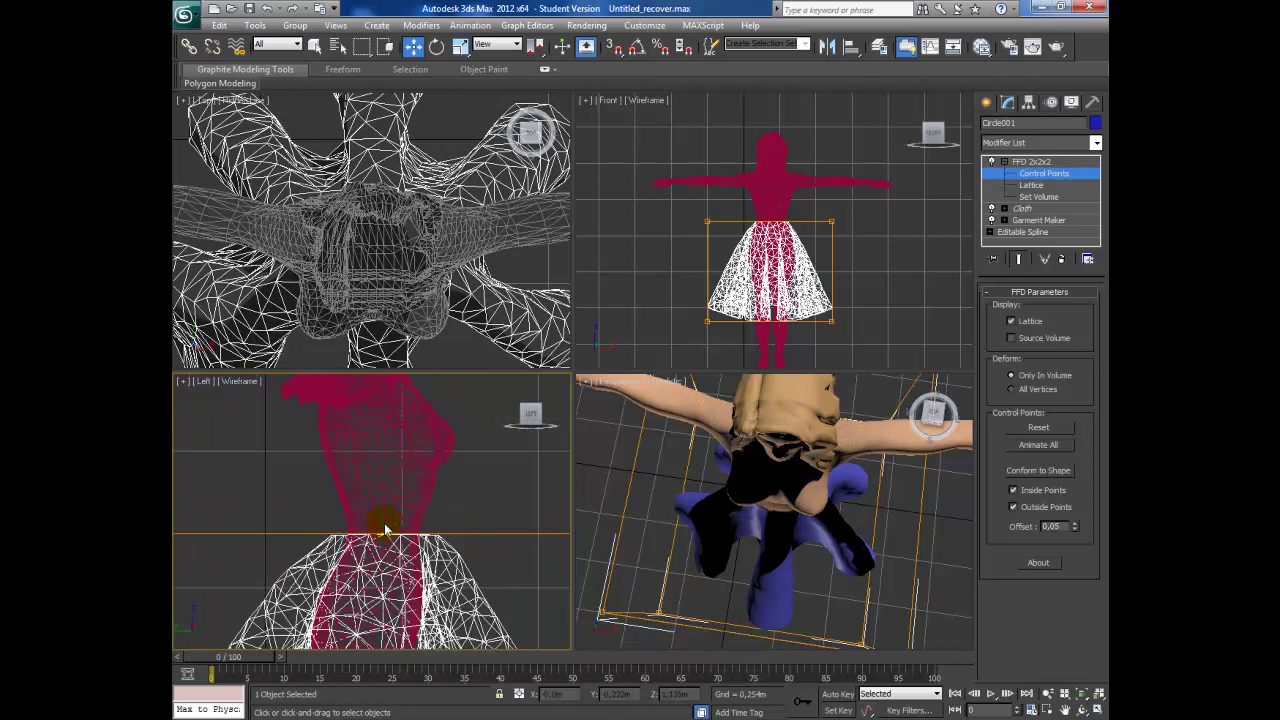
{"action": "left_click_drag", "start_coordinate": [226, 553], "coordinate": [234, 529]}
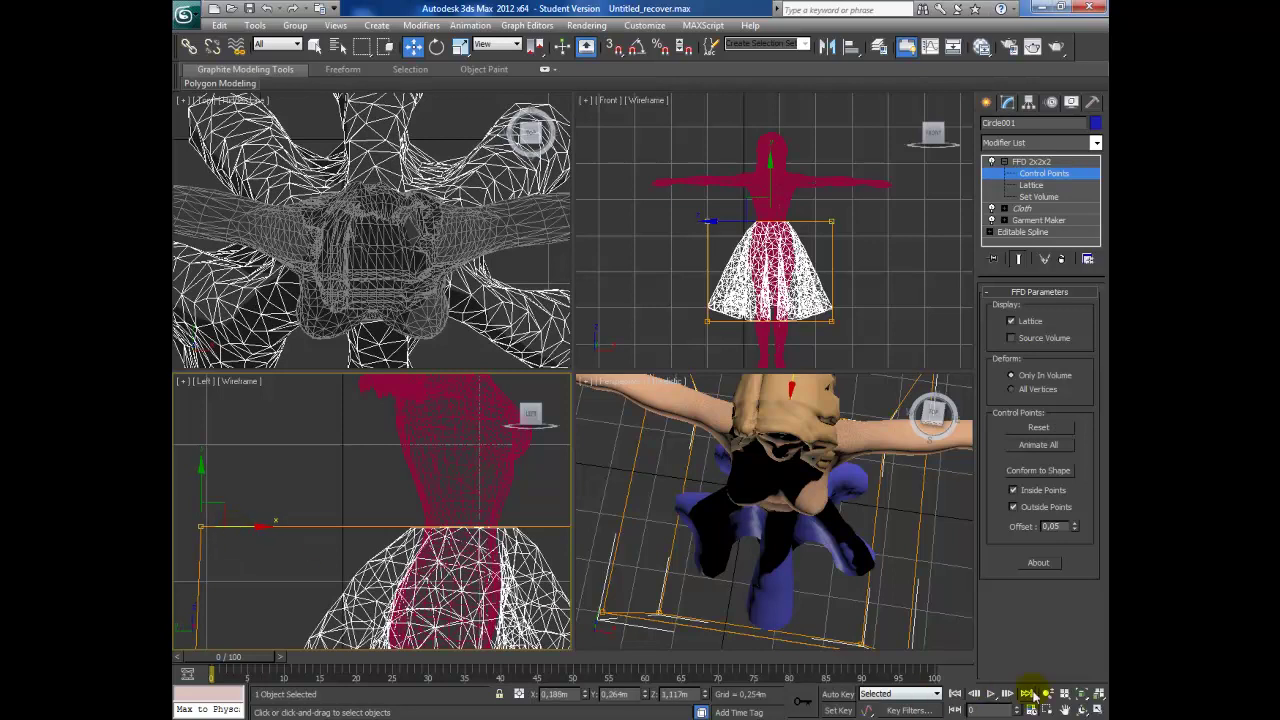
{"action": "left_click", "coordinate": [1080, 709]}
{"action": "mouse_move", "coordinate": [792, 497]}
{"action": "left_mouse_down"}
{"action": "mouse_move", "coordinate": [658, 502]}
{"action": "mouse_move", "coordinate": [700, 391]}
{"action": "mouse_move", "coordinate": [727, 443]}
{"action": "mouse_move", "coordinate": [848, 458]}
{"action": "mouse_move", "coordinate": [759, 472]}
{"action": "left_mouse_up"}
Add TurboSmooth (1 iteration) above FFD 2x2x2 and orbit to view the skirt's front.
{"action": "left_click", "coordinate": [1031, 161]}
{"action": "left_click", "coordinate": [1096, 143]}
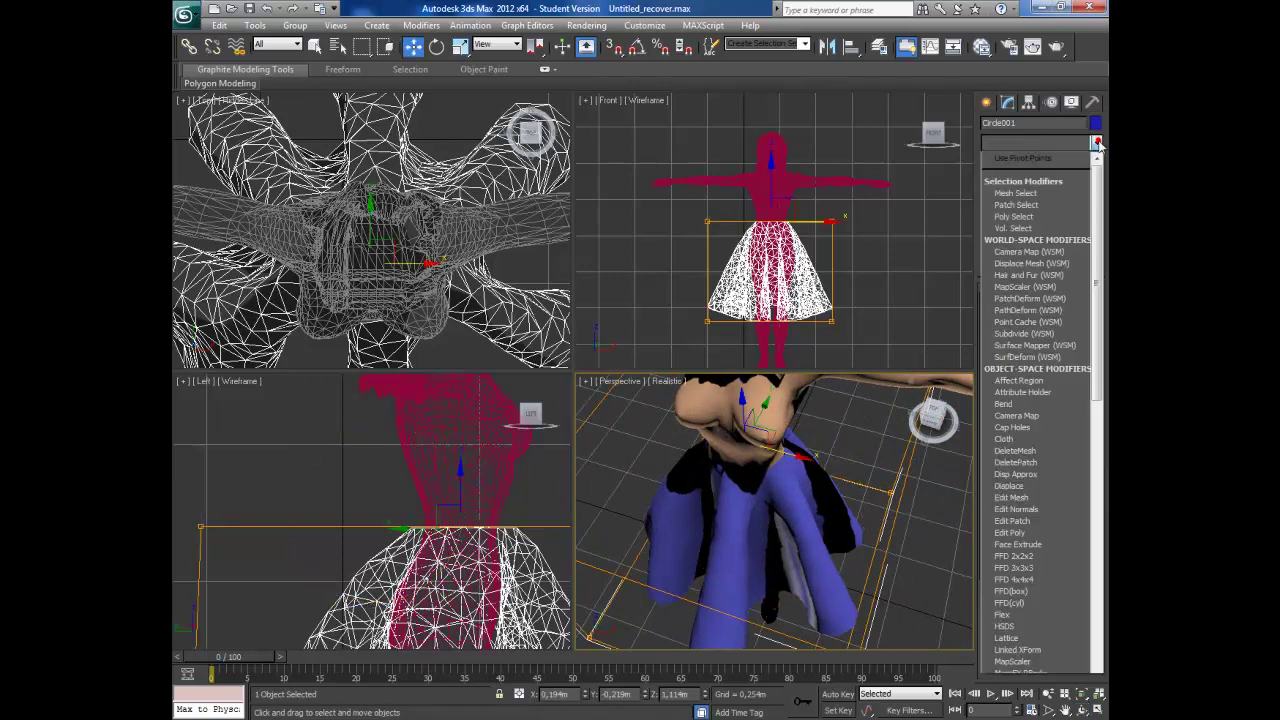
{"action": "scroll", "coordinate": [1045, 500], "scroll_direction": "down", "scroll_amount": 15}
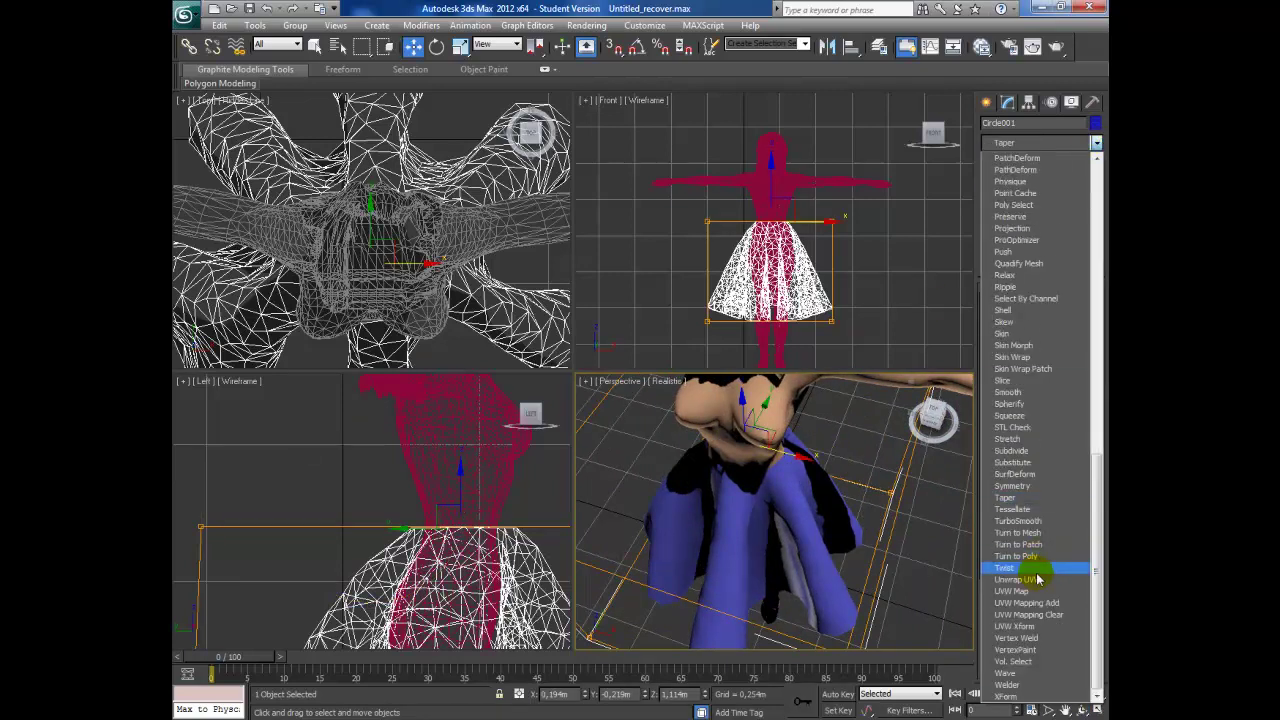
{"action": "left_click", "coordinate": [1018, 521]}
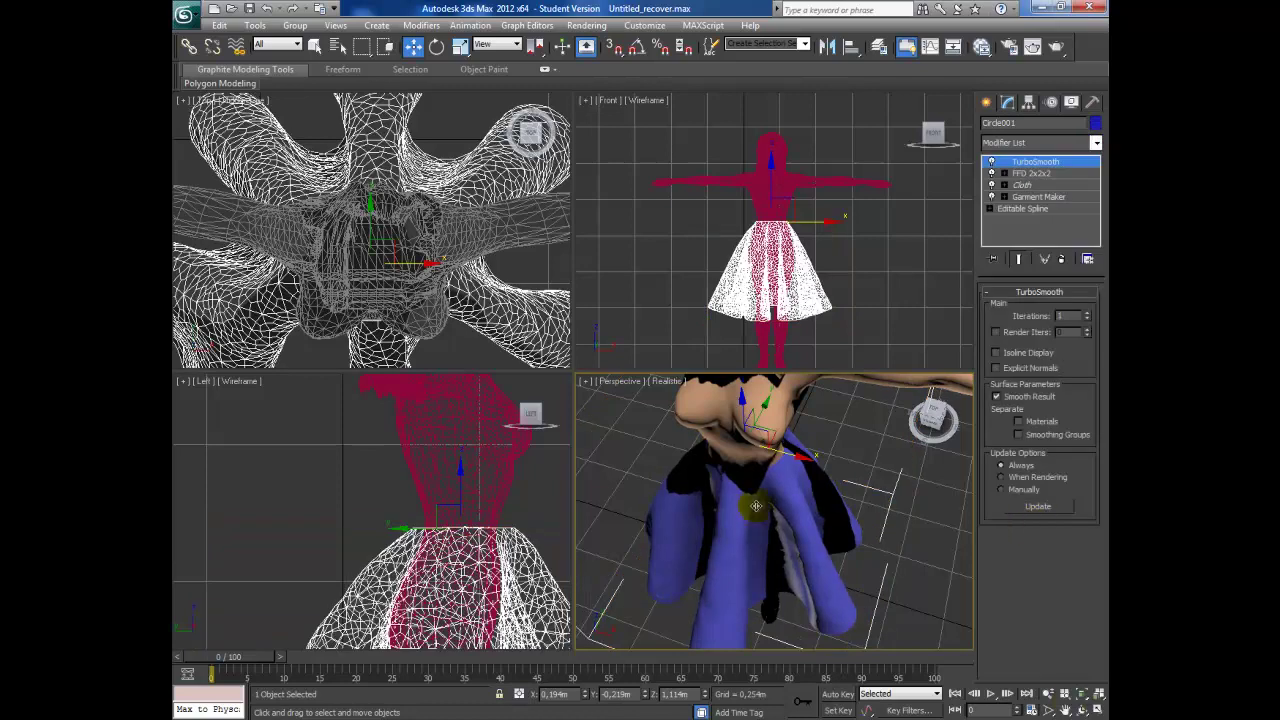
{"action": "left_click", "coordinate": [1083, 709]}
{"action": "mouse_move", "coordinate": [790, 560]}
{"action": "left_mouse_down"}
{"action": "mouse_move", "coordinate": [873, 362]}
{"action": "mouse_move", "coordinate": [877, 314]}
{"action": "mouse_move", "coordinate": [806, 383]}
{"action": "mouse_move", "coordinate": [737, 423]}
{"action": "mouse_move", "coordinate": [746, 452]}
{"action": "mouse_move", "coordinate": [929, 414]}
{"action": "mouse_move", "coordinate": [961, 420]}
{"action": "mouse_move", "coordinate": [940, 414]}
{"action": "mouse_move", "coordinate": [749, 500]}
{"action": "mouse_move", "coordinate": [772, 515]}
{"action": "mouse_move", "coordinate": [857, 517]}
{"action": "mouse_move", "coordinate": [900, 495]}
{"action": "mouse_move", "coordinate": [803, 508]}
{"action": "left_mouse_up"}
Select and move FFD 2x2x2 control points in the Left viewport to refit the skirt.
{"action": "left_click", "coordinate": [1005, 172]}
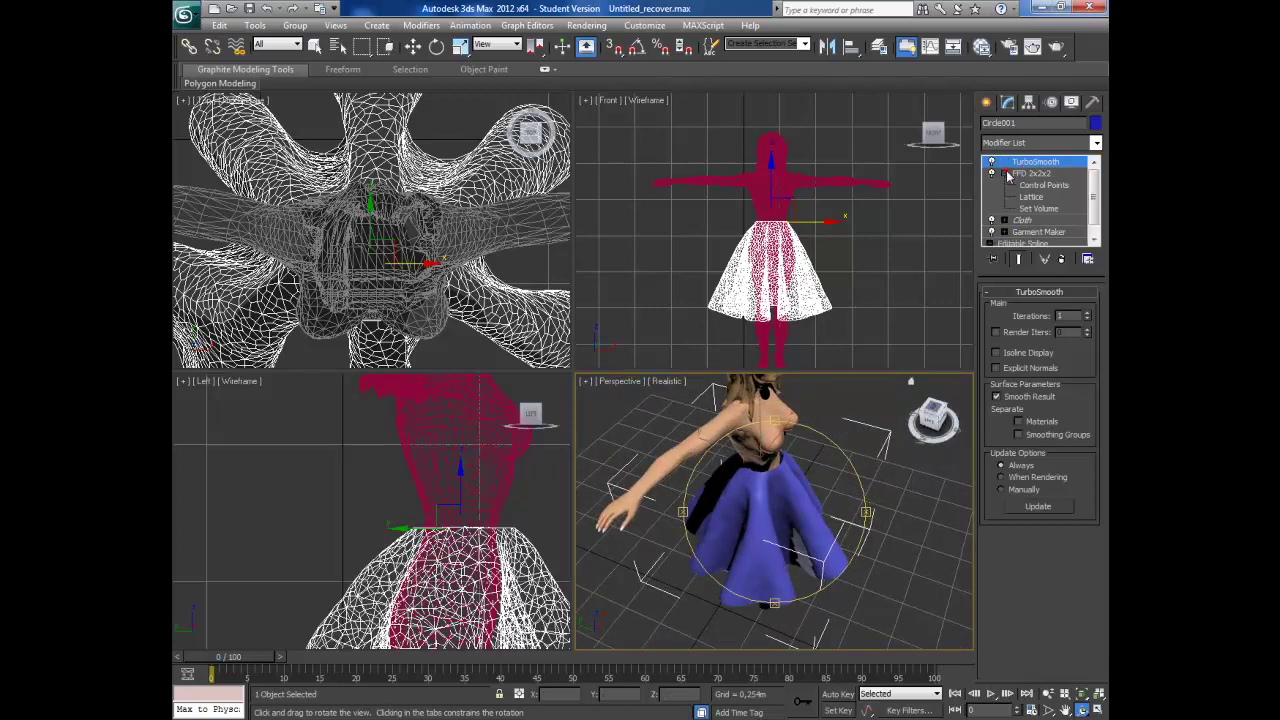
{"action": "left_click", "coordinate": [1024, 186]}
{"action": "middle_click_drag", "start_coordinate": [354, 509], "coordinate": [294, 491]}
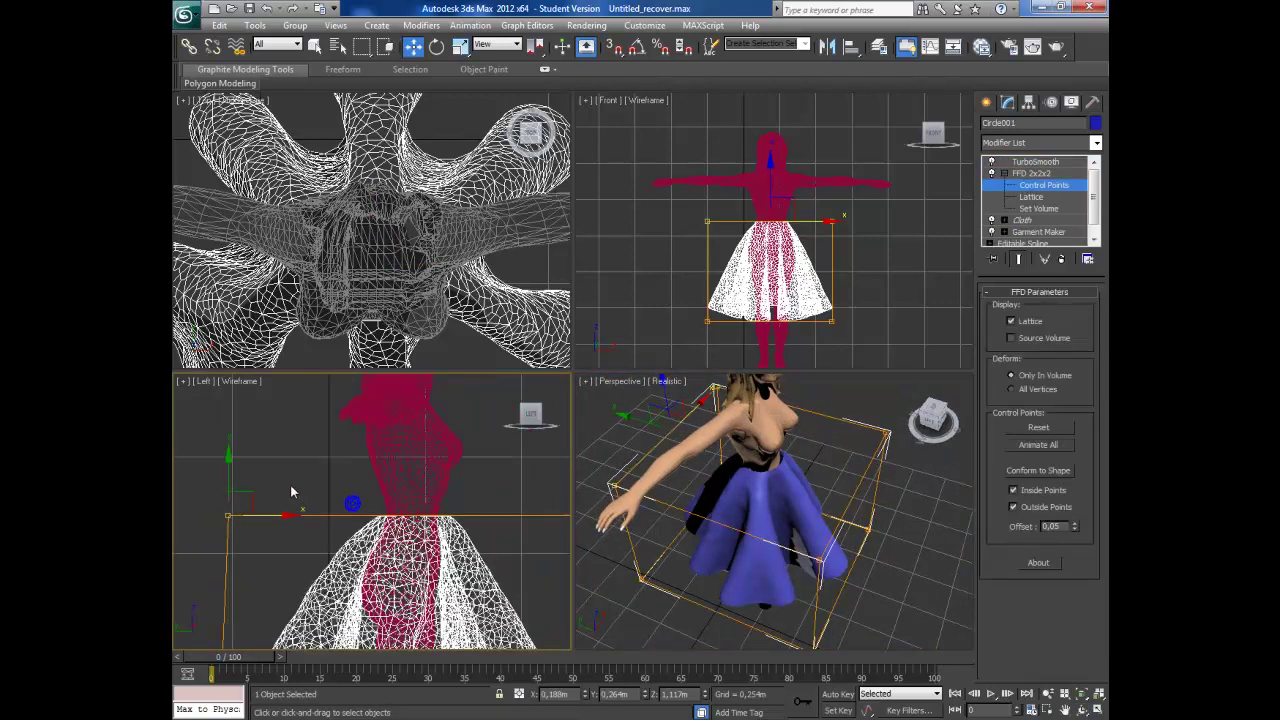
{"action": "scroll", "coordinate": [460, 510], "scroll_direction": "down", "scroll_amount": 2}
{"action": "scroll", "coordinate": [458, 508], "scroll_direction": "up", "scroll_amount": 3}
{"action": "mouse_move", "coordinate": [460, 510]}
{"action": "left_mouse_down"}
{"action": "mouse_move", "coordinate": [515, 565]}
{"action": "mouse_move", "coordinate": [543, 541]}
{"action": "left_mouse_up"}
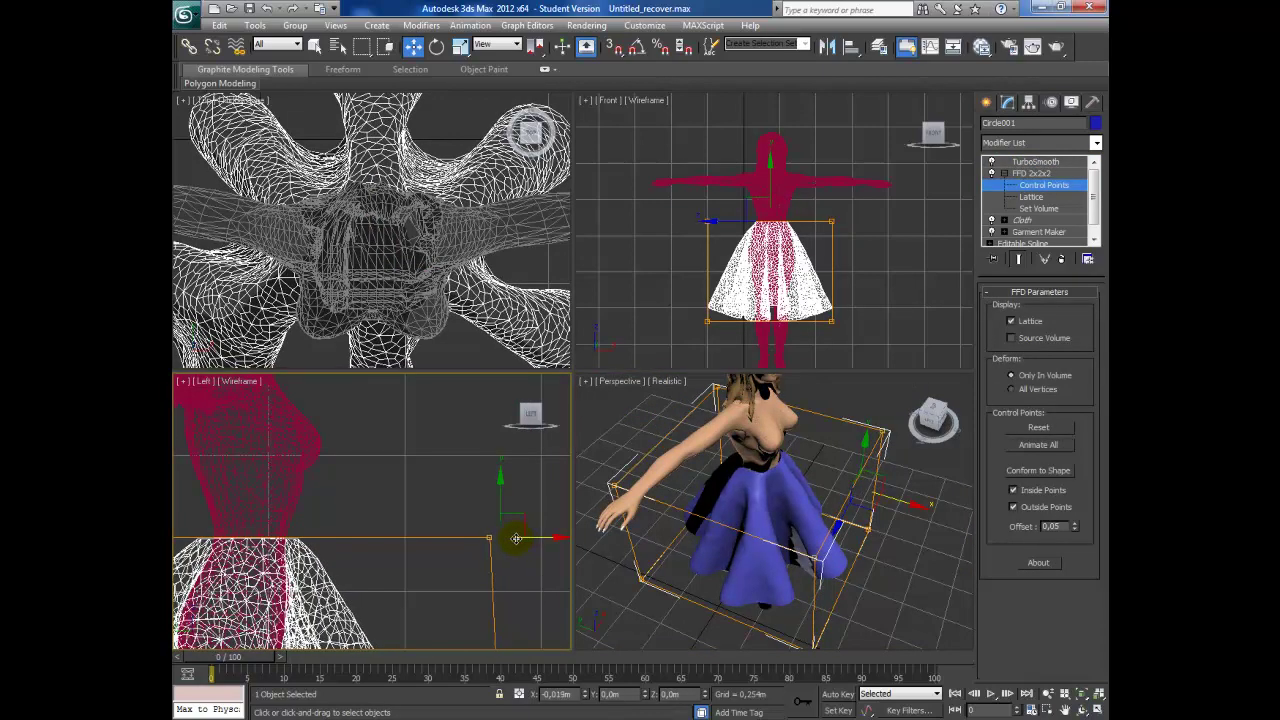
{"action": "scroll", "coordinate": [543, 541], "scroll_direction": "down", "scroll_amount": 3}
{"action": "left_click", "coordinate": [257, 533]}
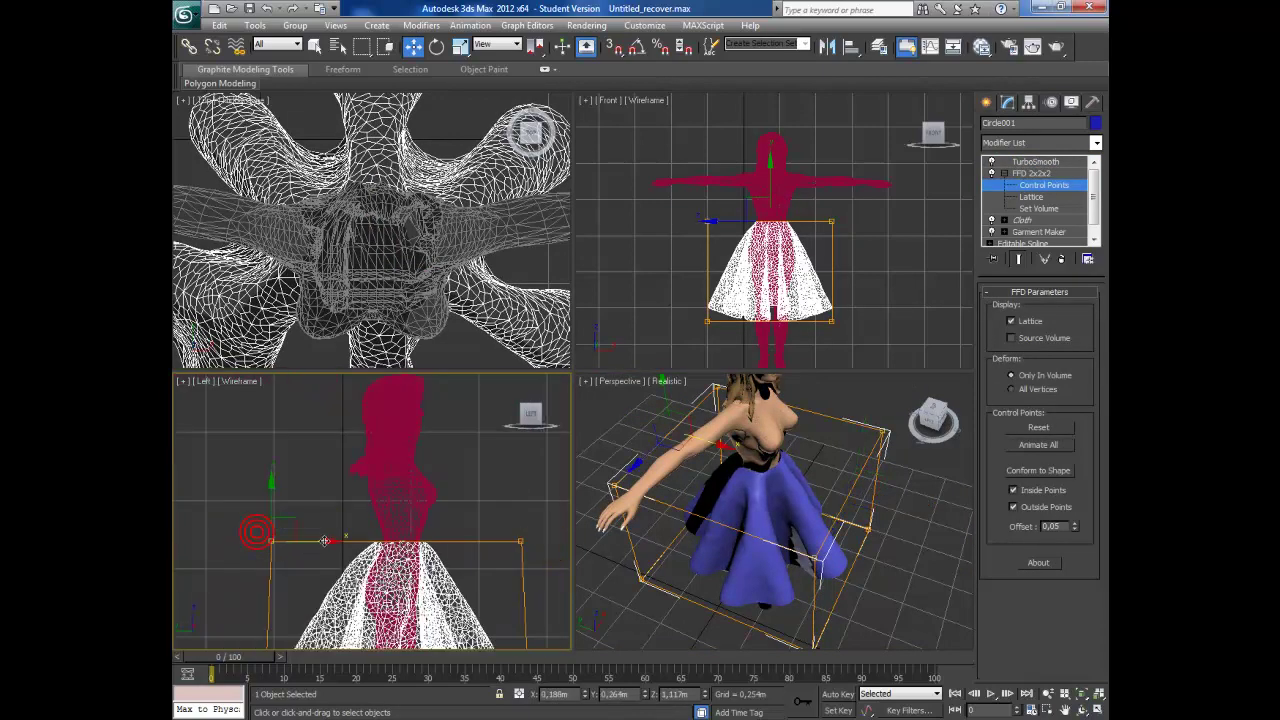
{"action": "scroll", "coordinate": [300, 541], "scroll_direction": "up", "scroll_amount": 1}
{"action": "left_click_drag", "start_coordinate": [306, 543], "coordinate": [316, 543]}
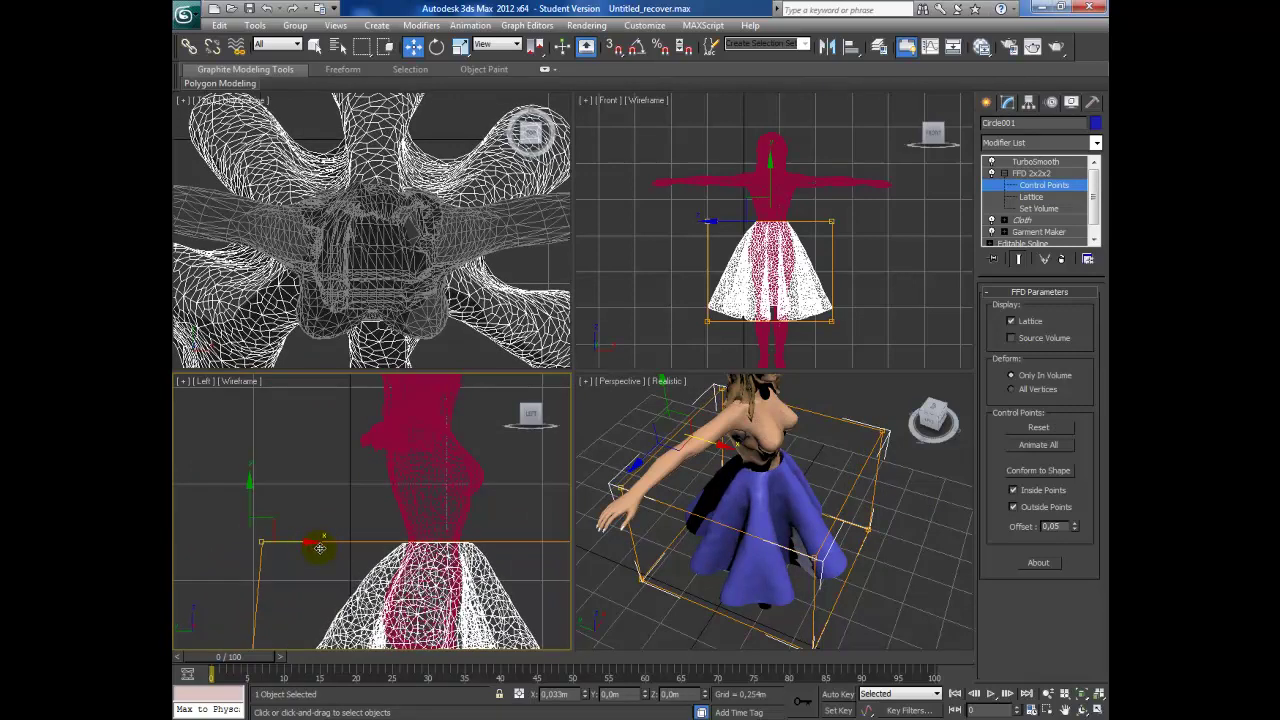
{"action": "scroll", "coordinate": [316, 543], "scroll_direction": "down", "scroll_amount": 1}
Raise the top pair of lattice points slightly and orbit Perspective to face the figure.
{"action": "left_click_drag", "start_coordinate": [531, 572], "coordinate": [537, 545]}
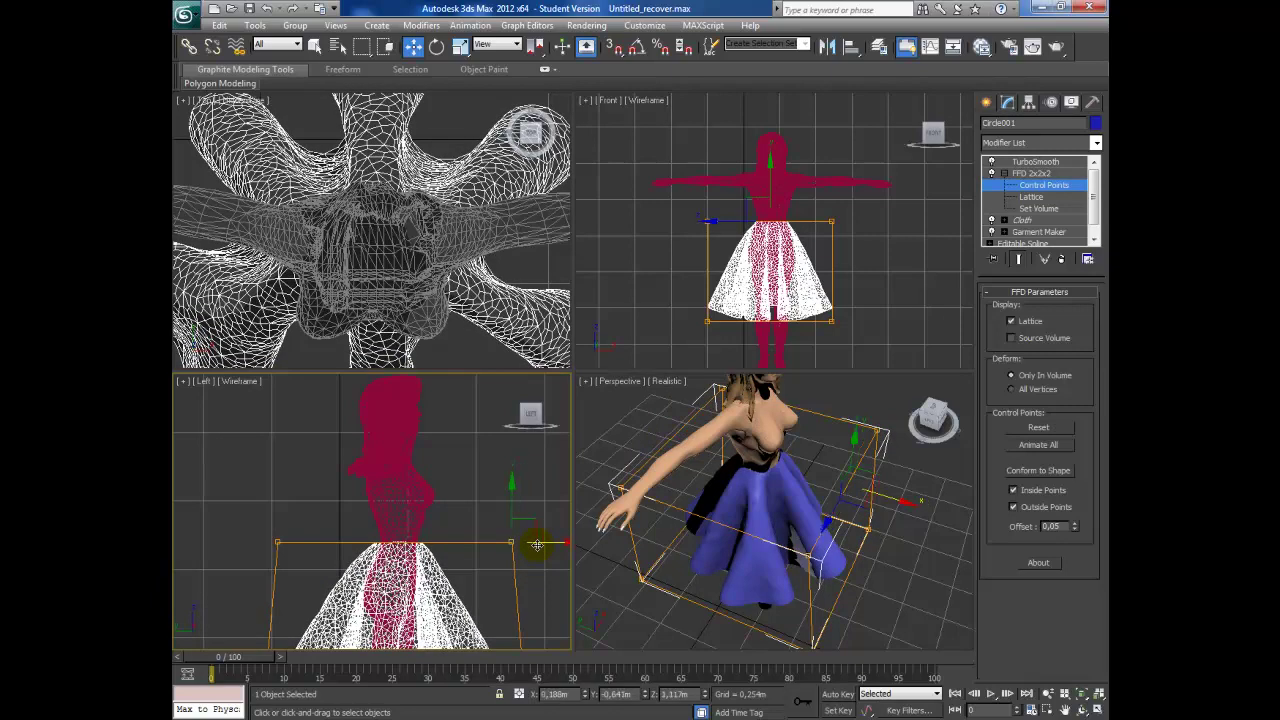
{"action": "scroll", "coordinate": [500, 552], "scroll_direction": "up", "scroll_amount": 2}
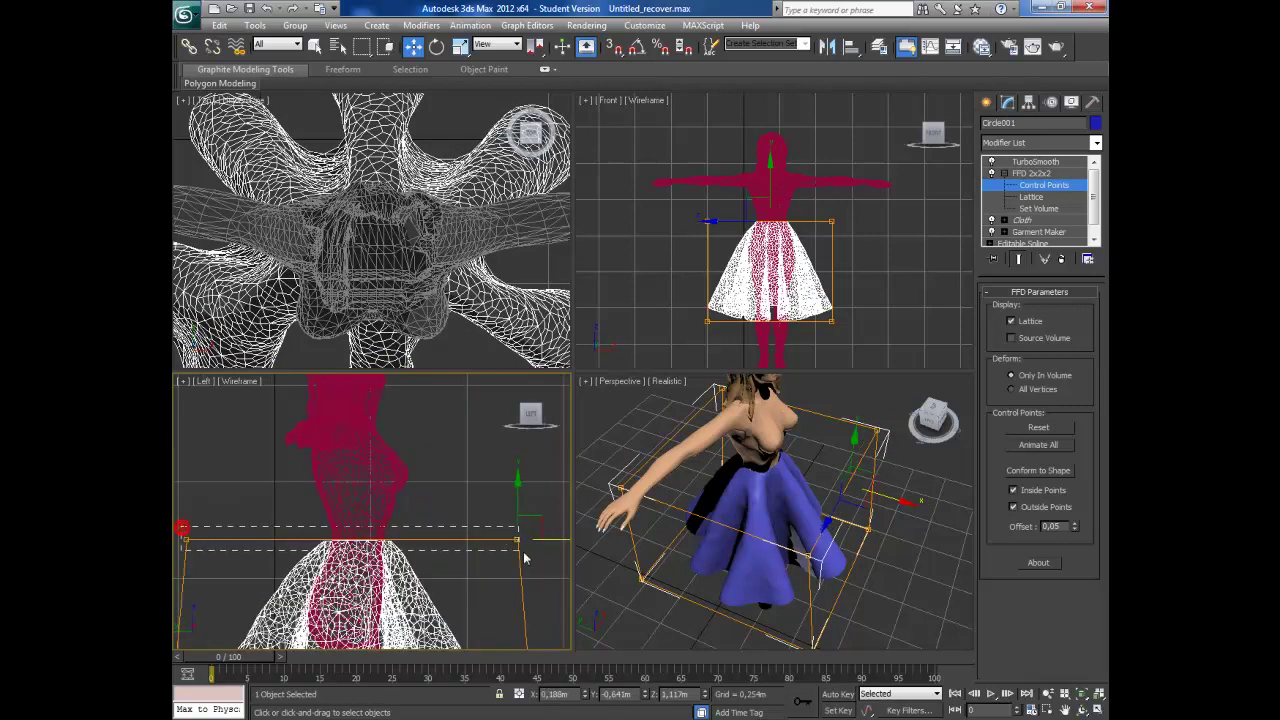
{"action": "left_click_drag", "start_coordinate": [535, 562], "coordinate": [535, 562]}
{"action": "left_click_drag", "start_coordinate": [351, 507], "coordinate": [351, 501]}
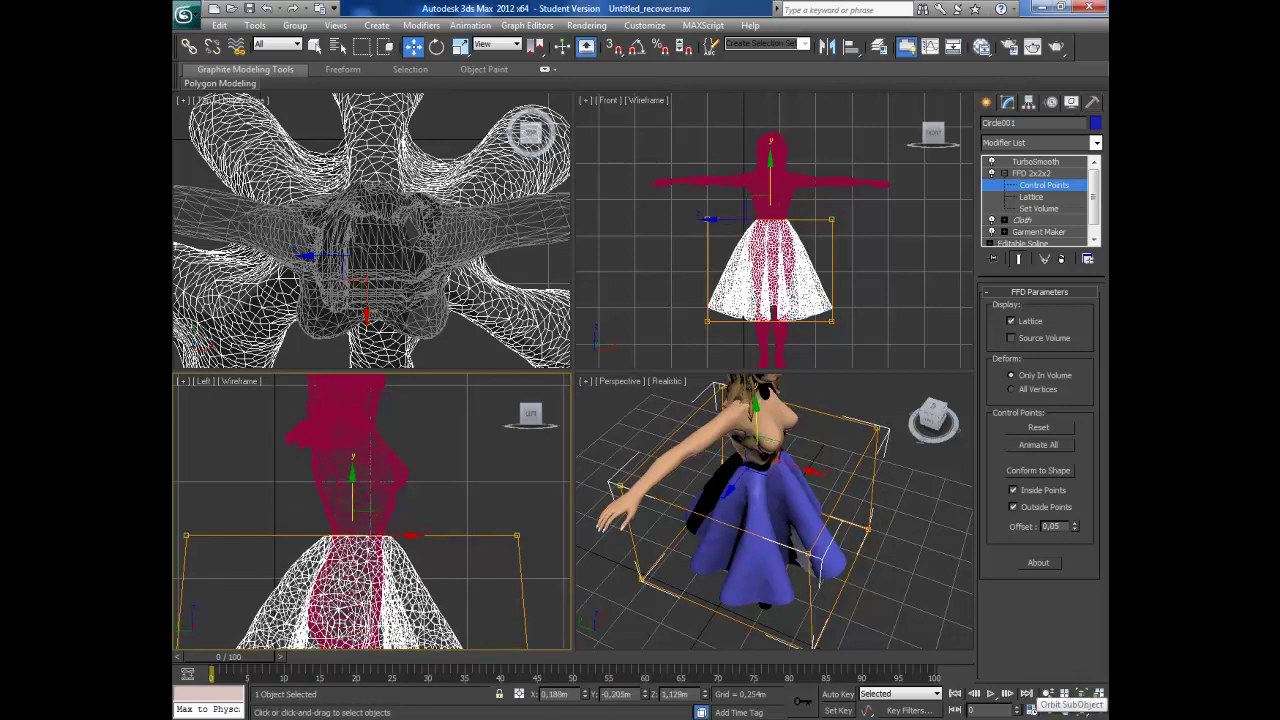
{"action": "left_click", "coordinate": [1081, 709]}
{"action": "mouse_move", "coordinate": [737, 519]}
{"action": "left_mouse_down"}
{"action": "mouse_move", "coordinate": [576, 441]}
{"action": "mouse_move", "coordinate": [895, 537]}
{"action": "mouse_move", "coordinate": [937, 579]}
{"action": "left_mouse_up"}
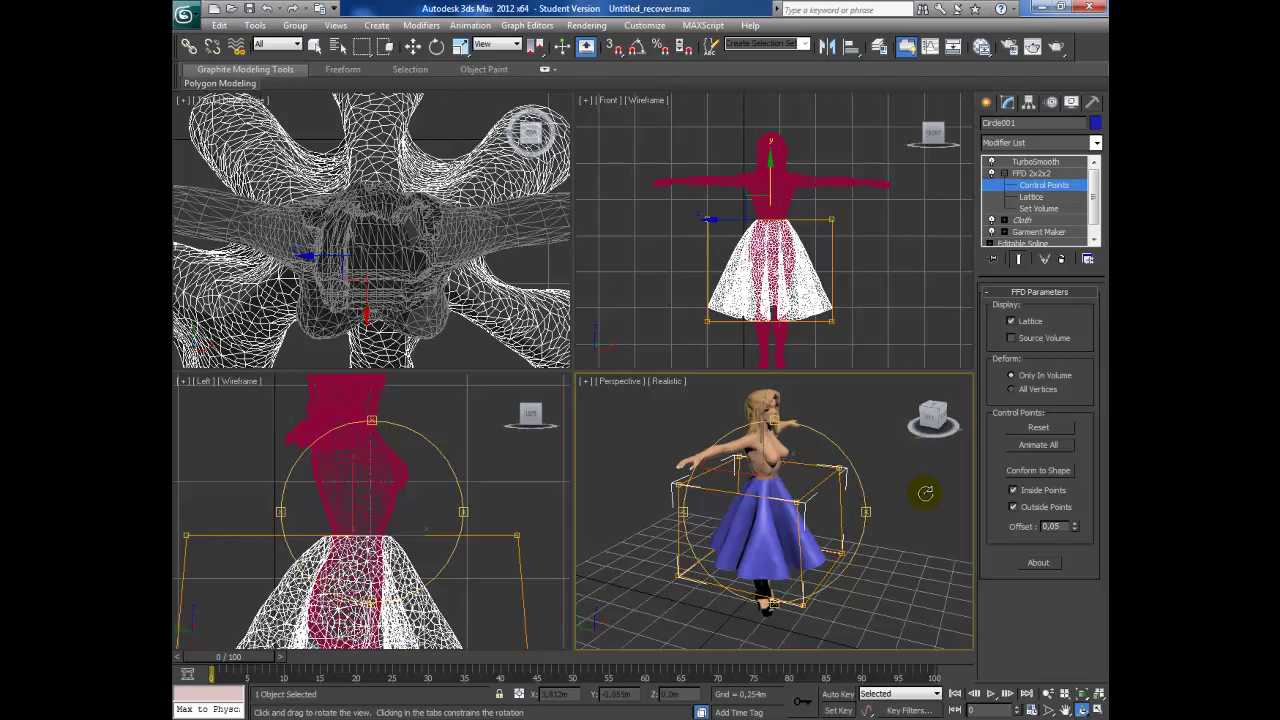